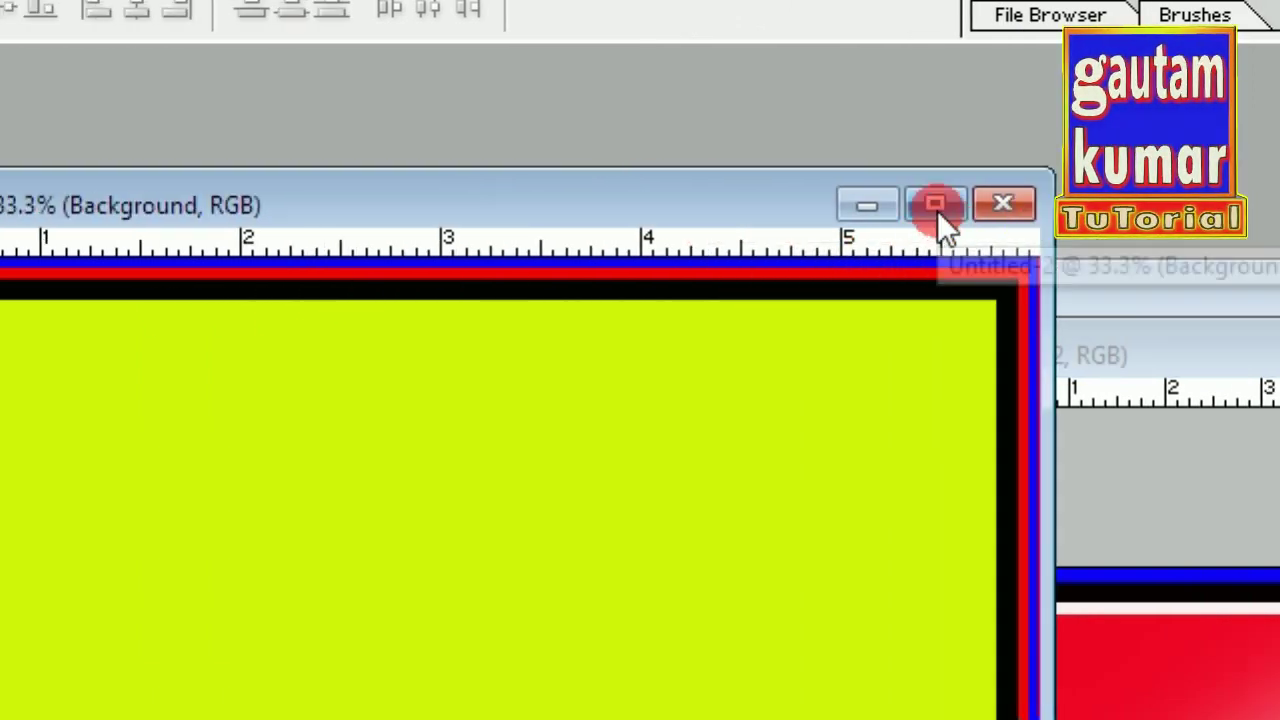
Step: Minimise the three open sample border documents to clear the workspace
{"action": "left_click", "coordinate": [937, 210]}
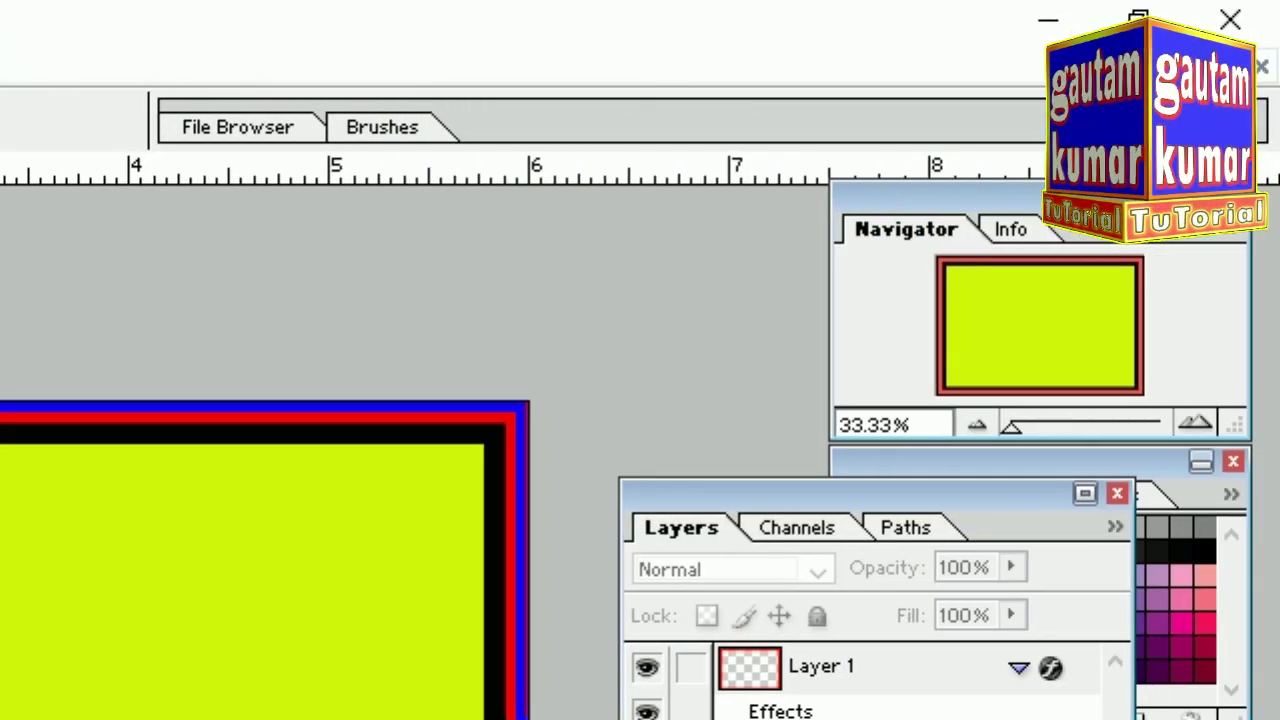
{"action": "left_click", "coordinate": [1188, 64]}
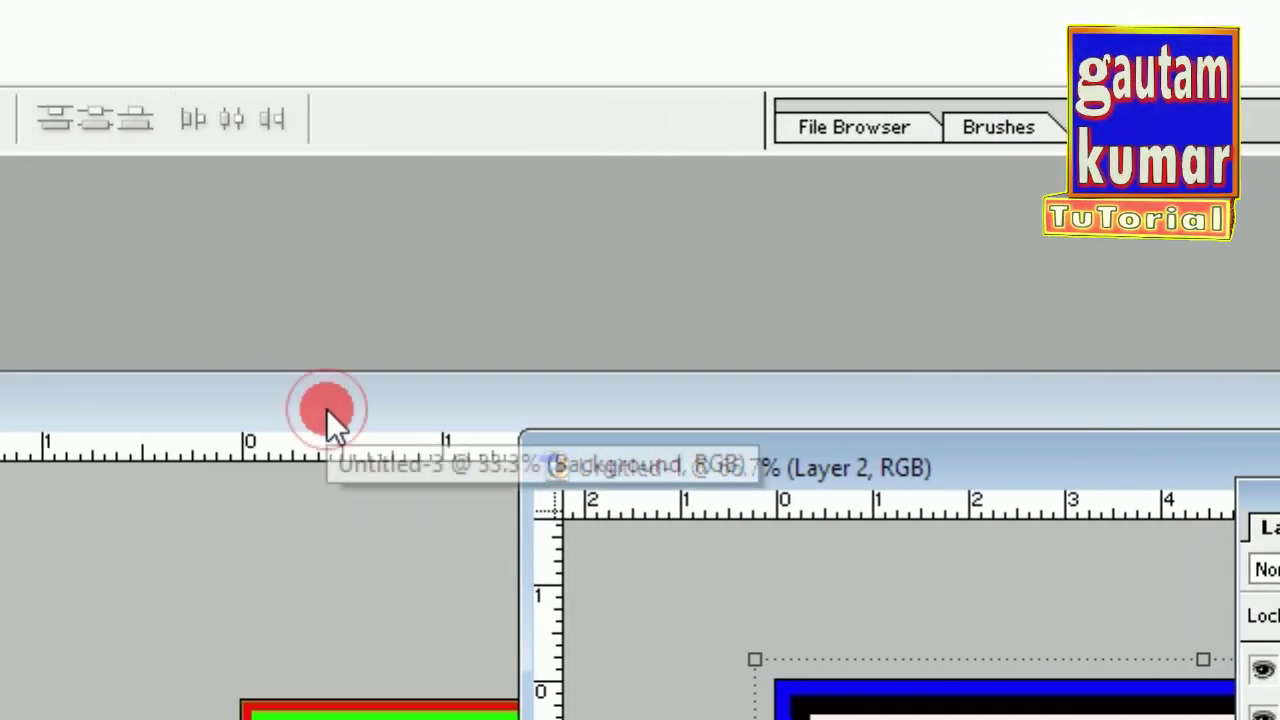
{"action": "left_click", "coordinate": [282, 408]}
{"action": "left_click_drag", "start_coordinate": [458, 423], "coordinate": [360, 316]}
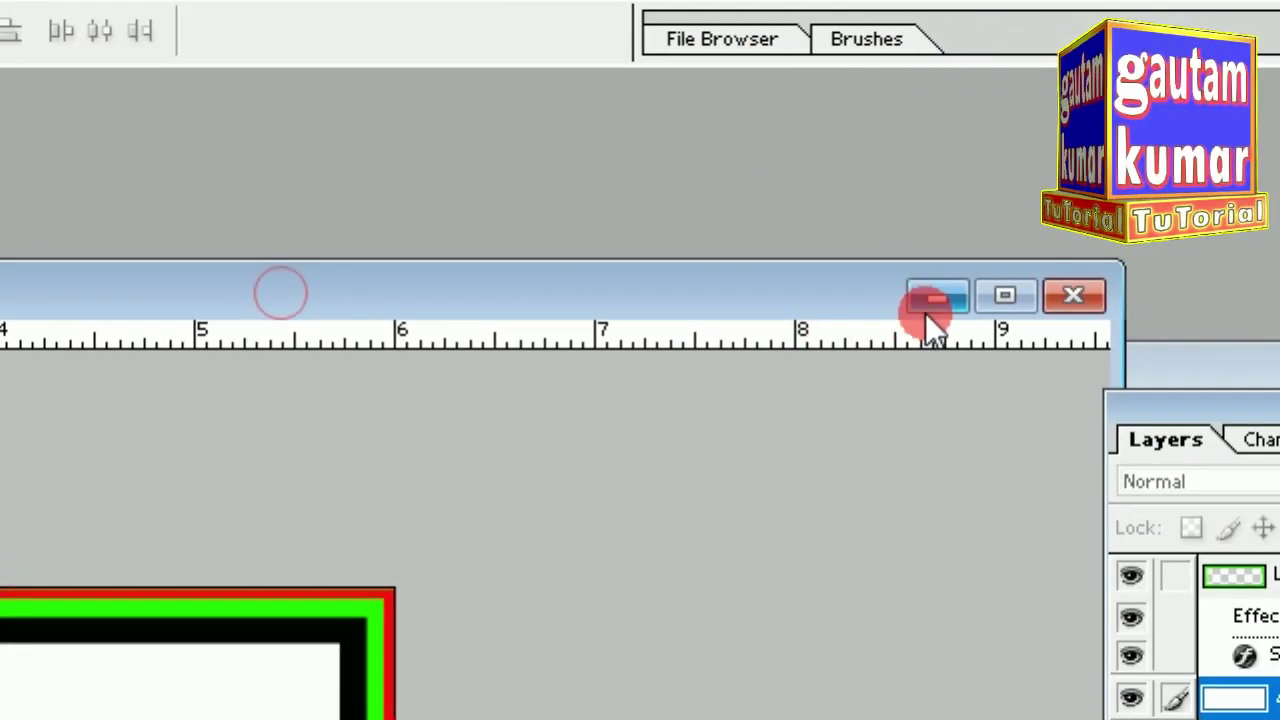
{"action": "left_click", "coordinate": [1157, 297]}
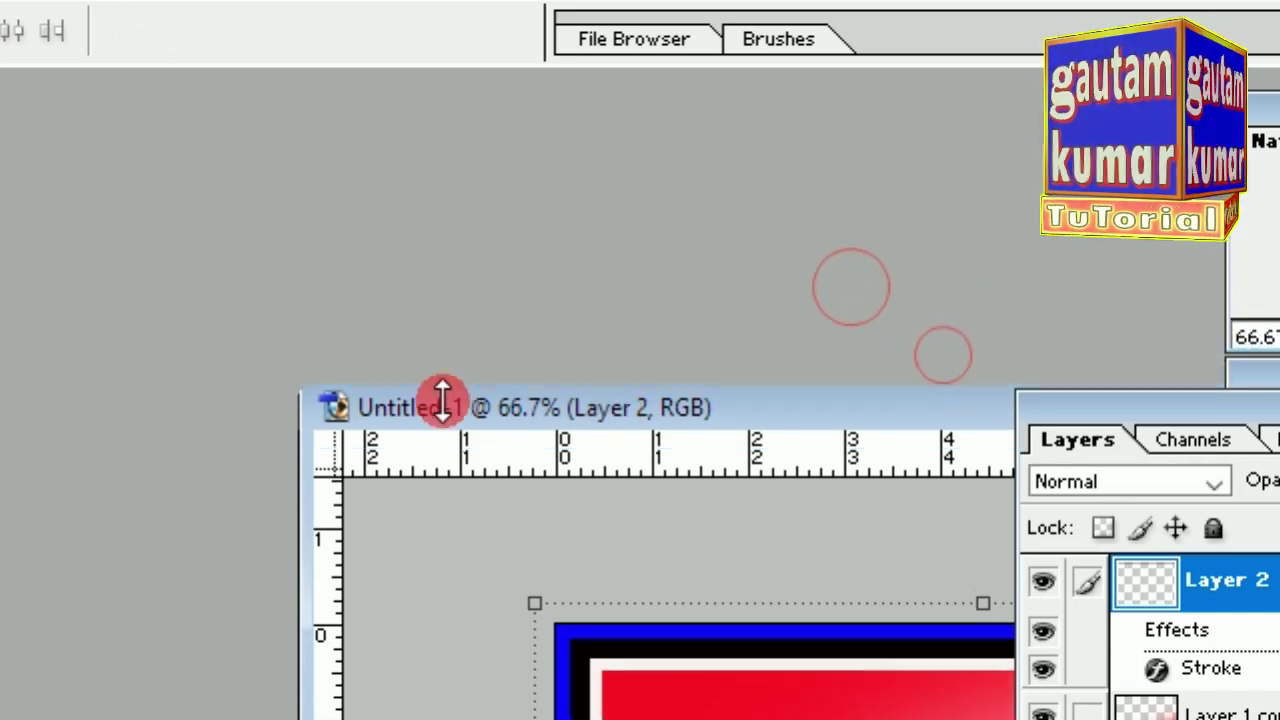
{"action": "left_click_drag", "start_coordinate": [443, 400], "coordinate": [455, 401]}
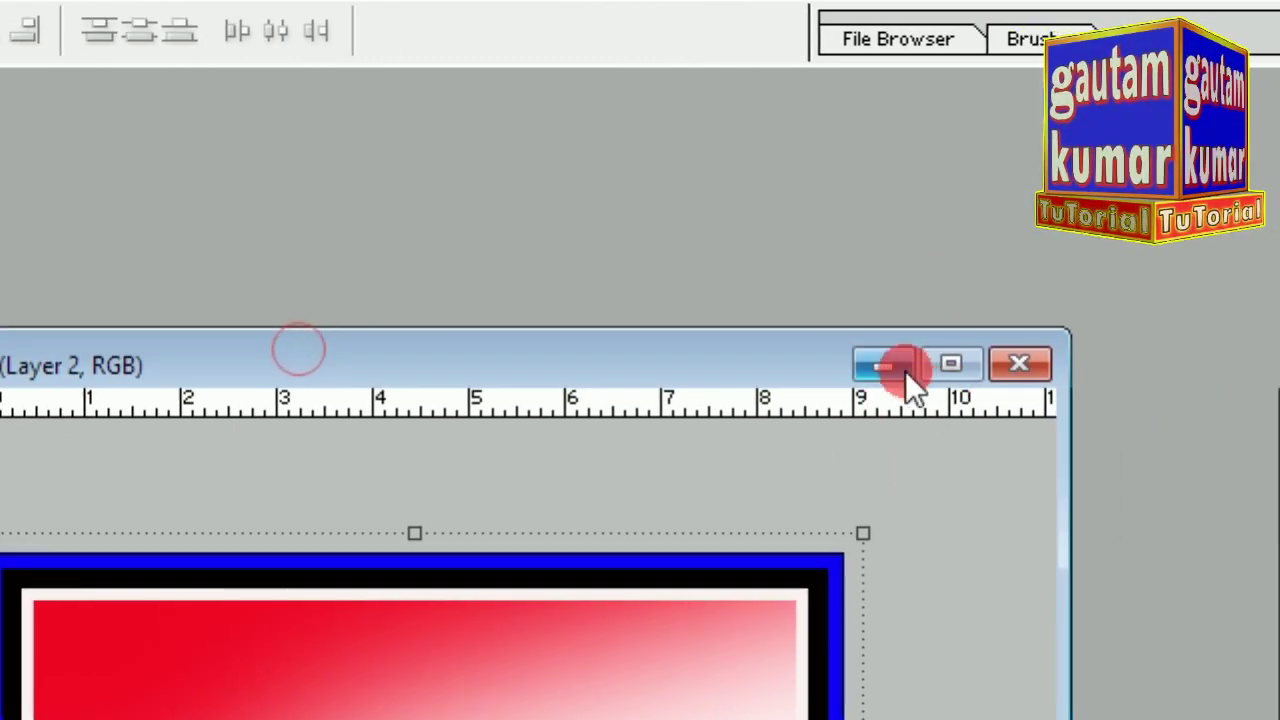
{"action": "left_click", "coordinate": [903, 368]}
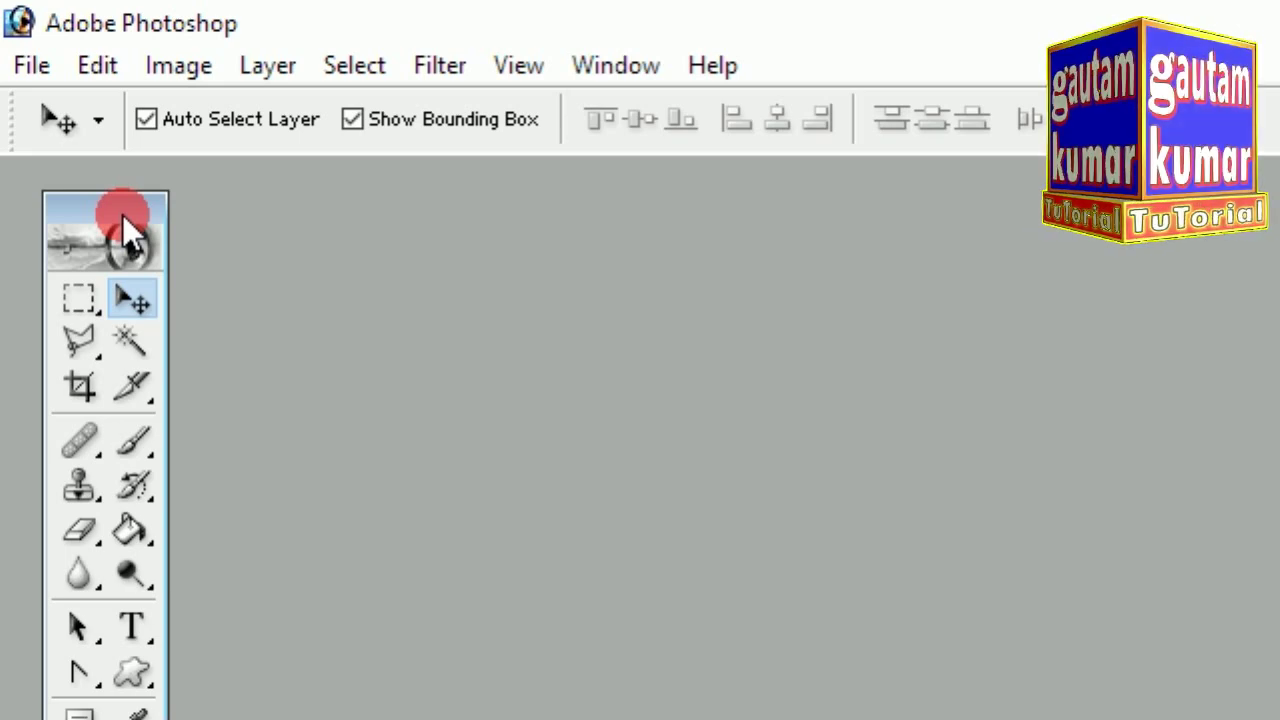
{"action": "left_click_drag", "start_coordinate": [122, 214], "coordinate": [90, 216]}
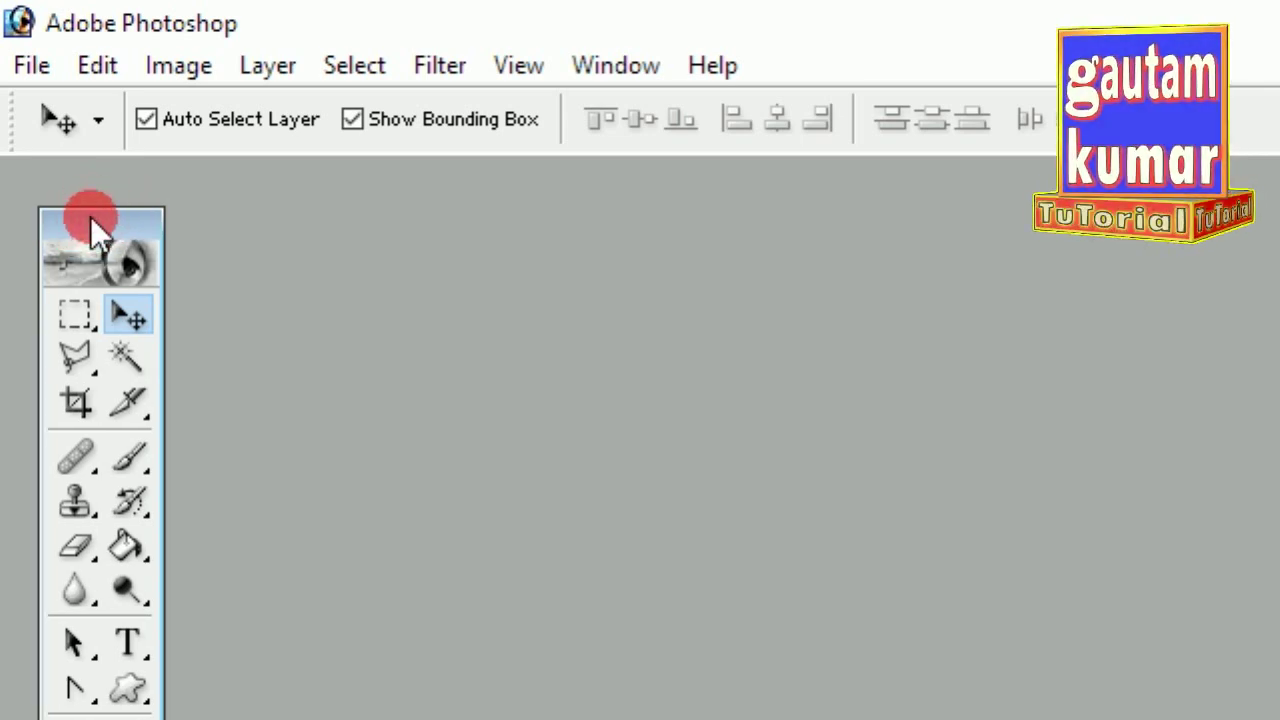
Step: Create a new white RGB Color document 6 inches wide and 2 inches high at 300 pixels/inch
{"action": "left_click", "coordinate": [38, 76]}
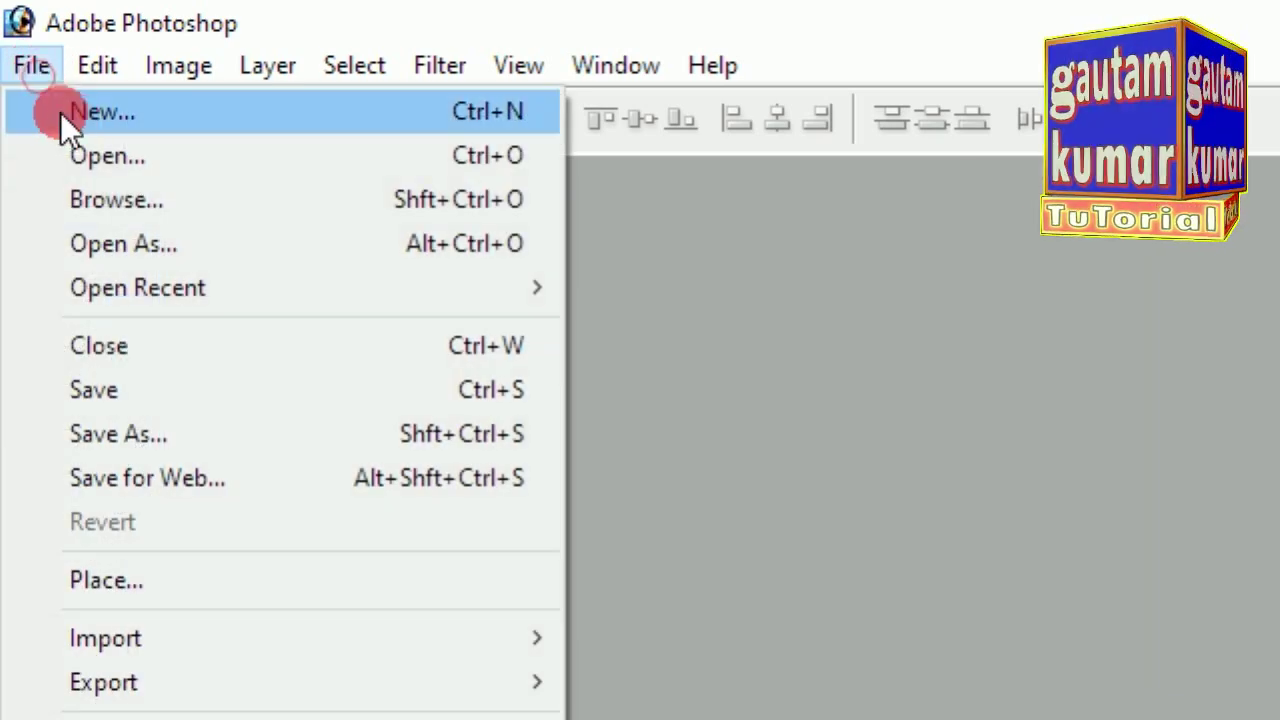
{"action": "left_click", "coordinate": [76, 124]}
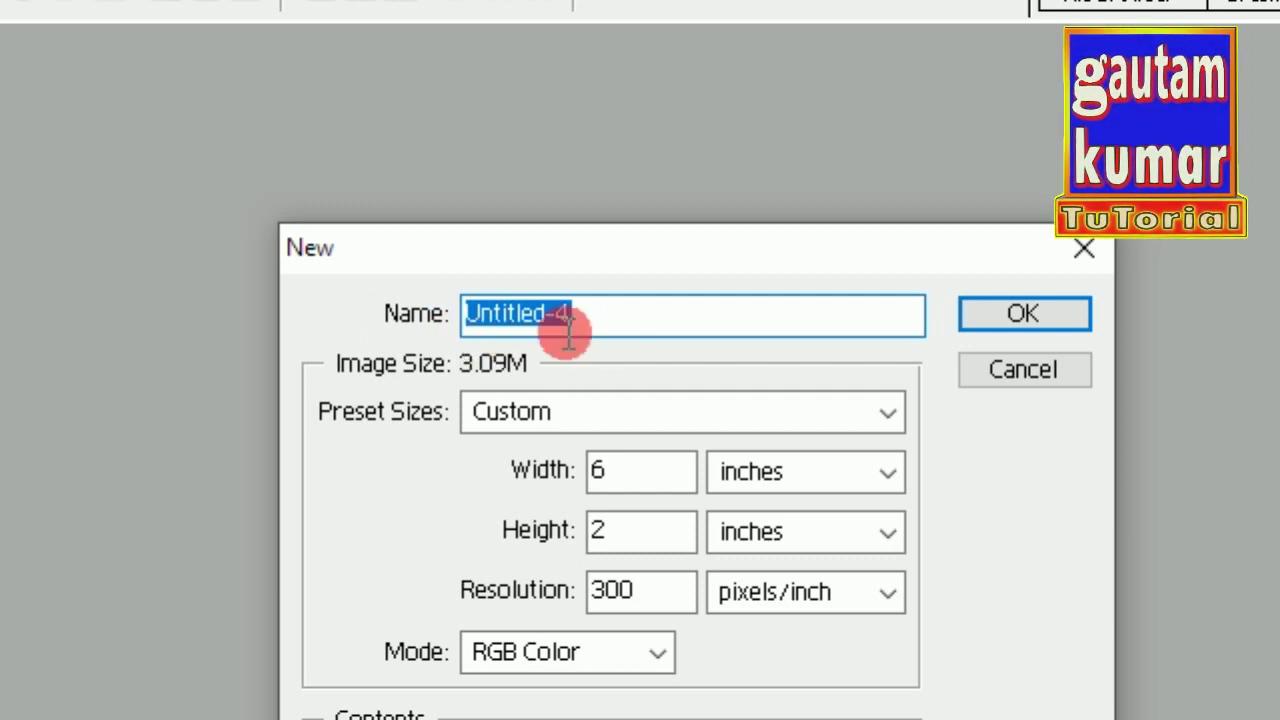
{"action": "mouse_move", "coordinate": [497, 318]}
{"action": "left_mouse_down"}
{"action": "mouse_move", "coordinate": [457, 317]}
{"action": "mouse_move", "coordinate": [578, 323]}
{"action": "left_mouse_up"}
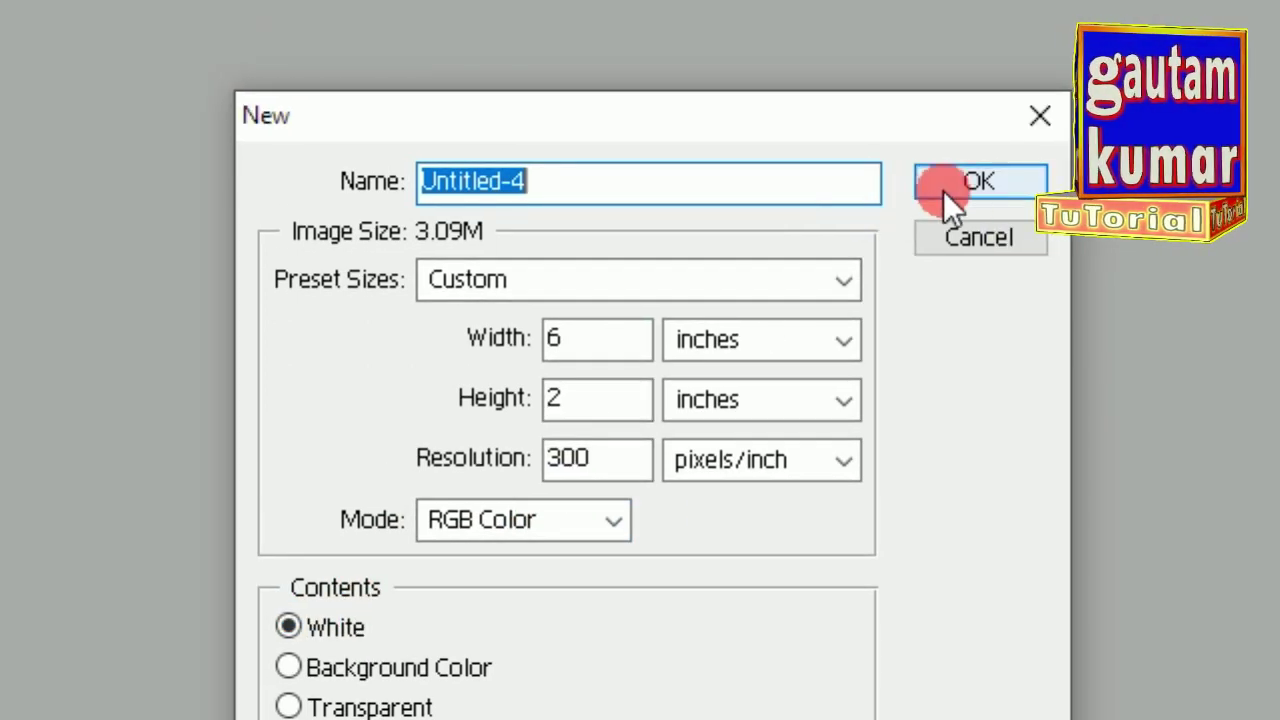
{"action": "left_click", "coordinate": [990, 55]}
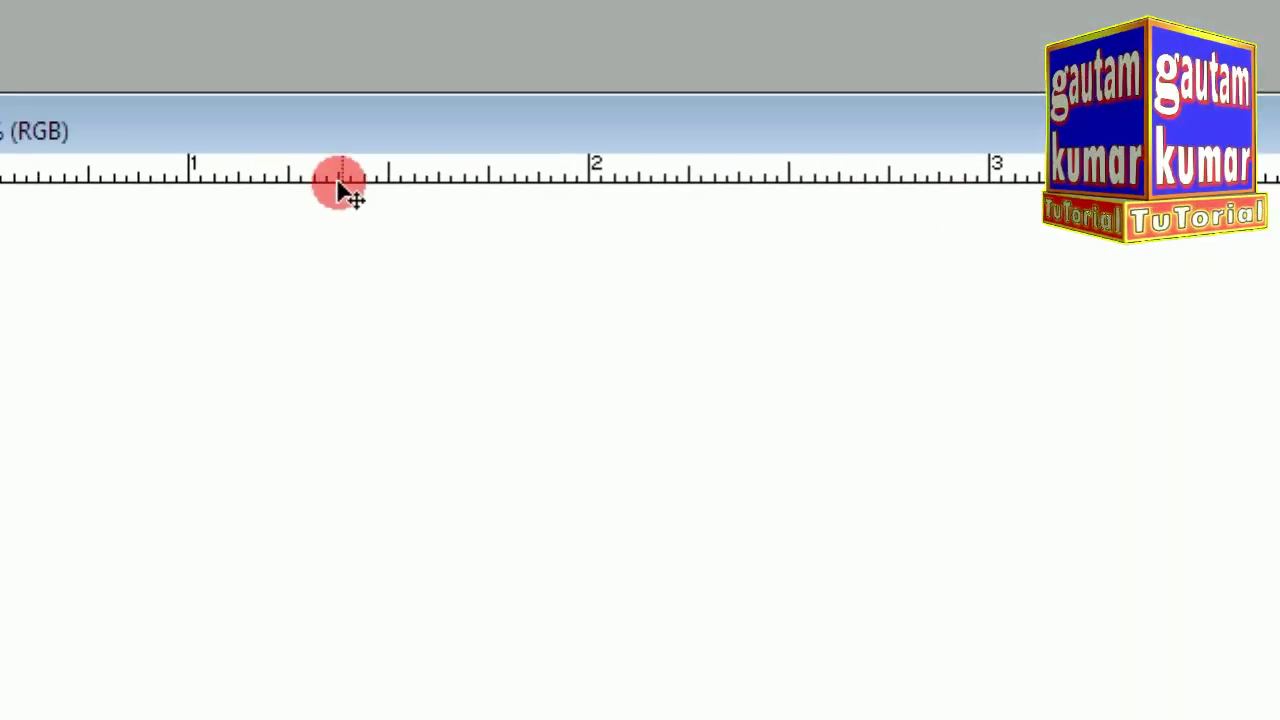
Step: Add a new layer above the background and select the whole canvas with the Rectangular Marquee tool
{"action": "left_click", "coordinate": [128, 516]}
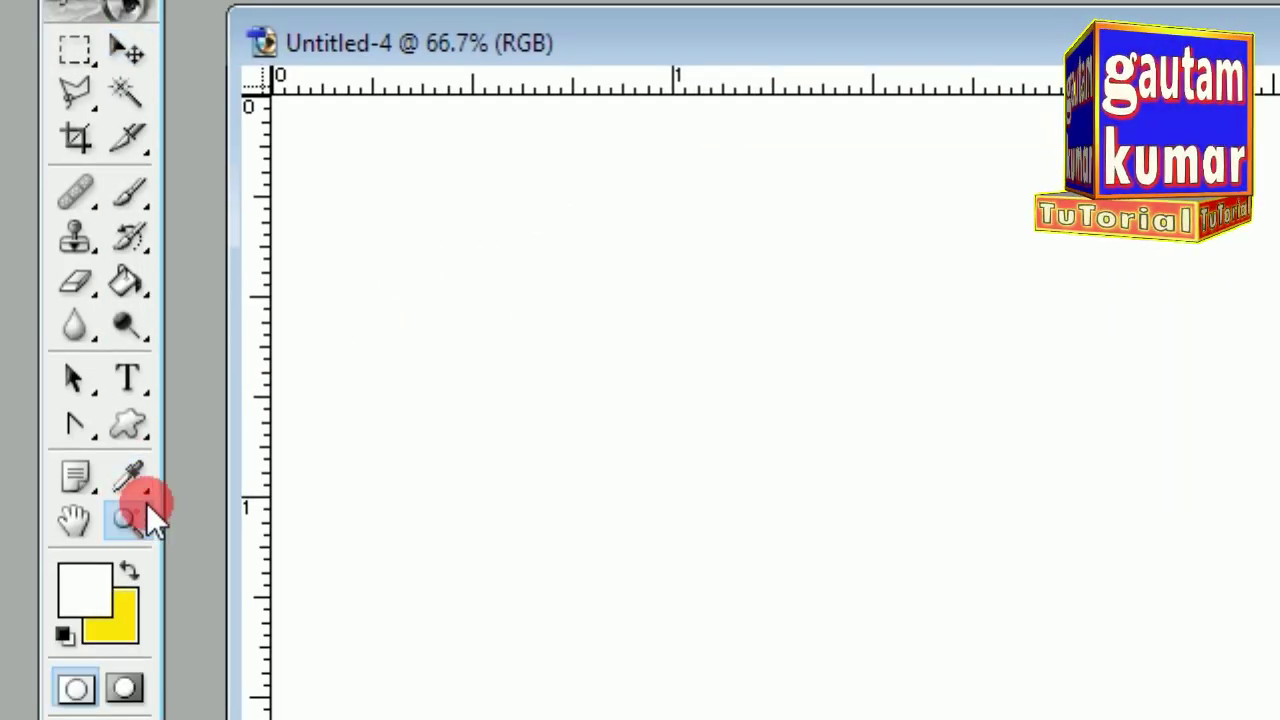
{"action": "left_click", "coordinate": [204, 117]}
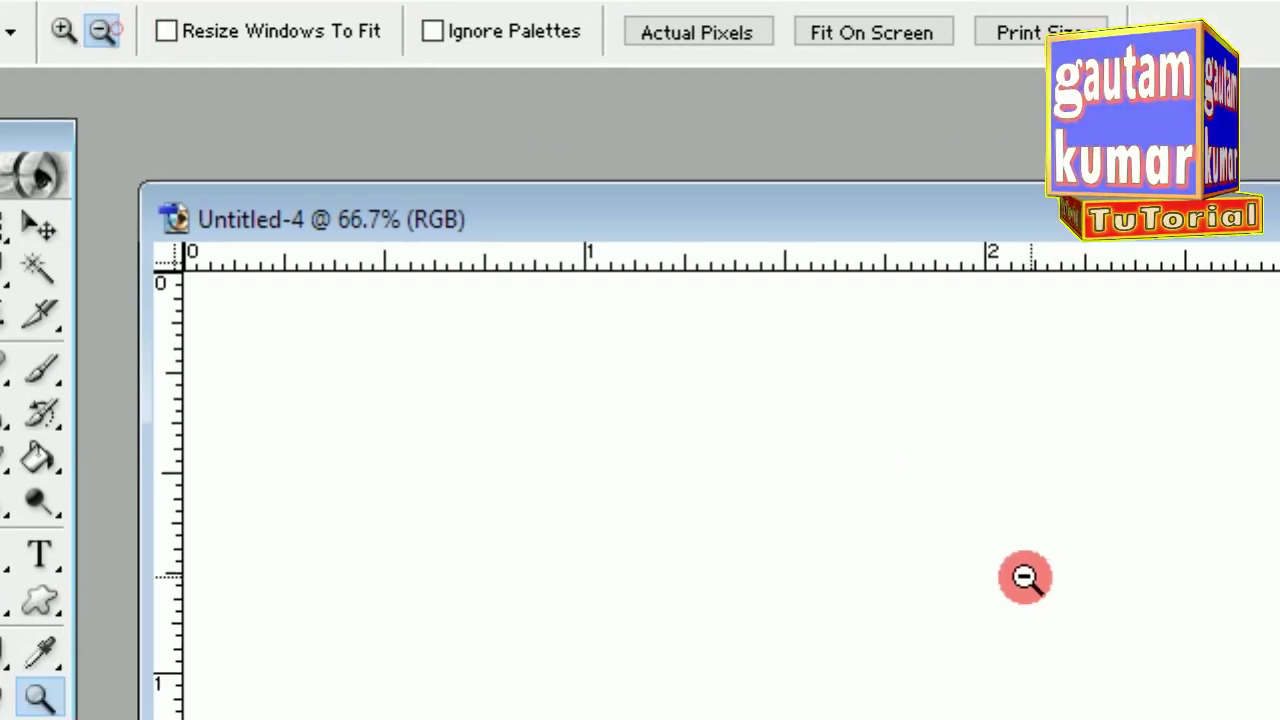
{"action": "left_click", "coordinate": [1110, 664]}
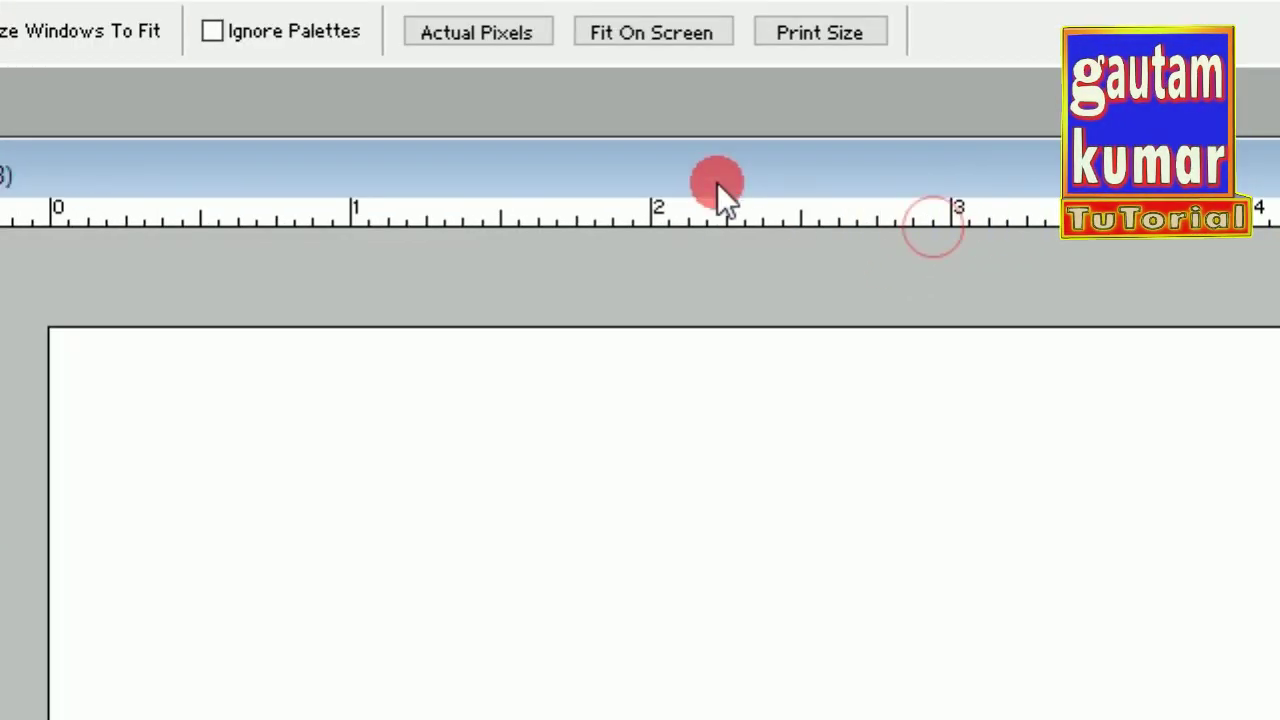
{"action": "left_click", "coordinate": [800, 523]}
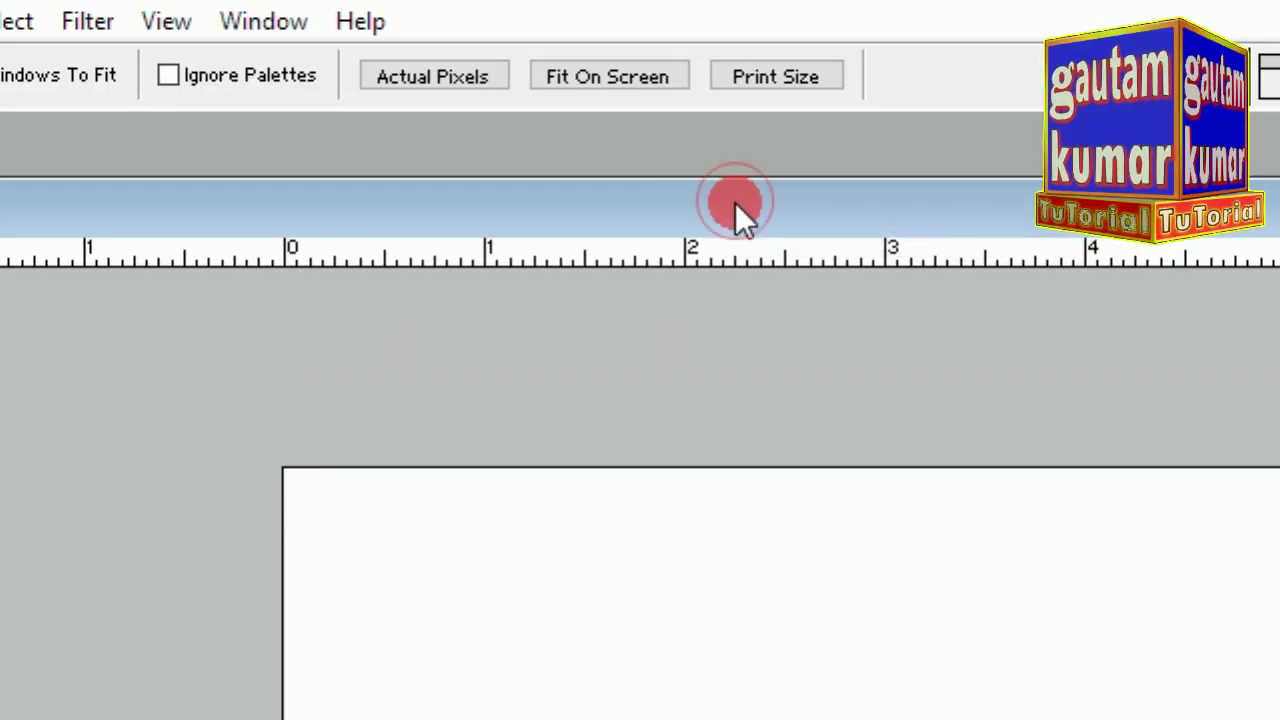
{"action": "left_click_drag", "start_coordinate": [735, 202], "coordinate": [701, 200]}
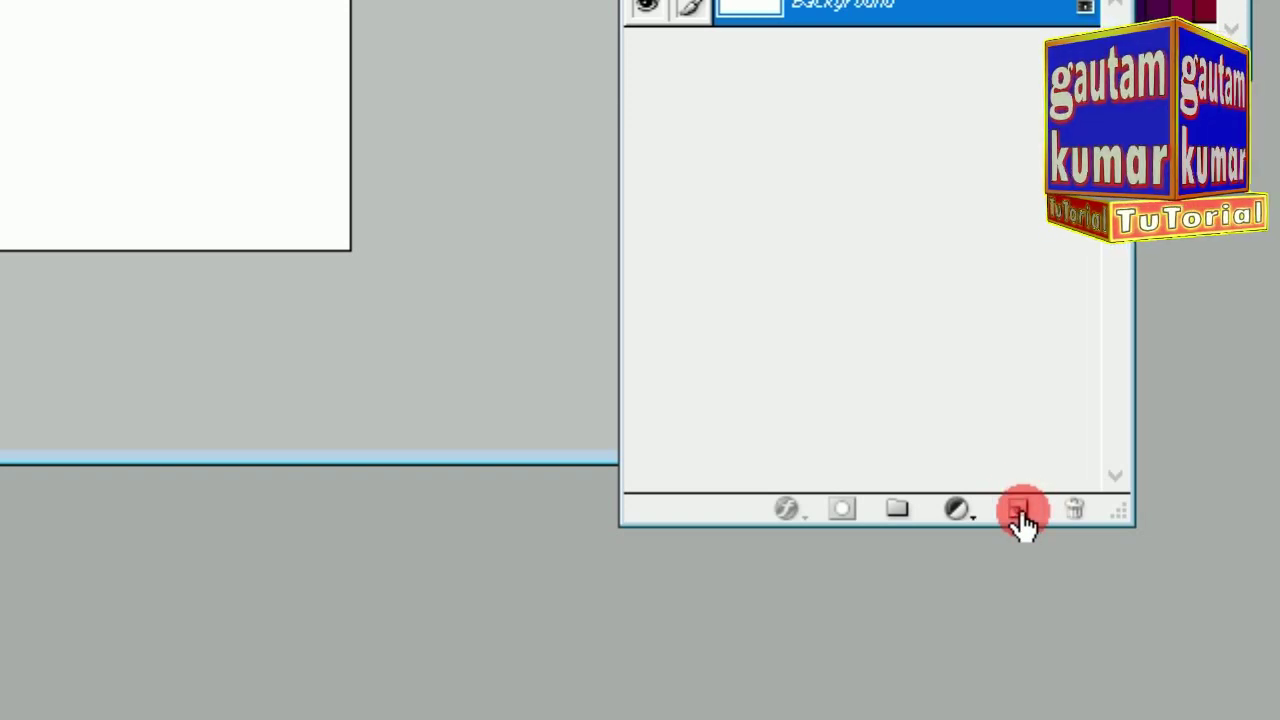
{"action": "left_click", "coordinate": [1020, 514]}
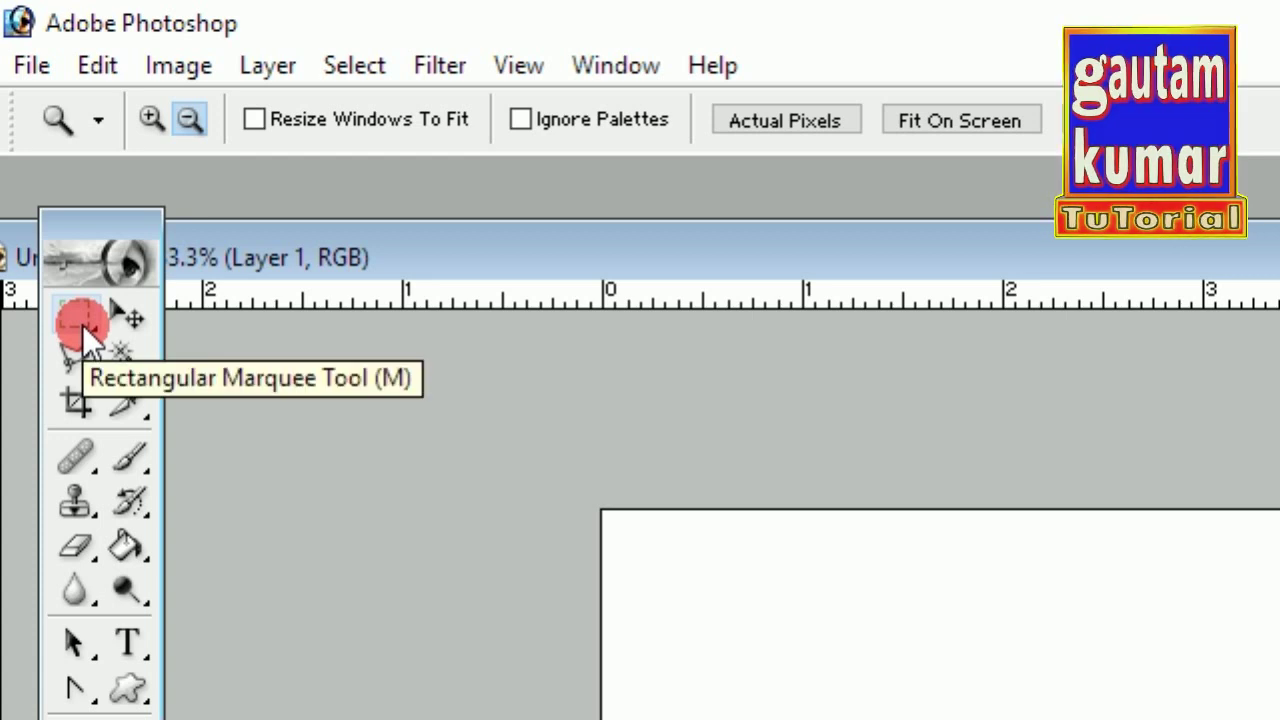
{"action": "left_click", "coordinate": [82, 324]}
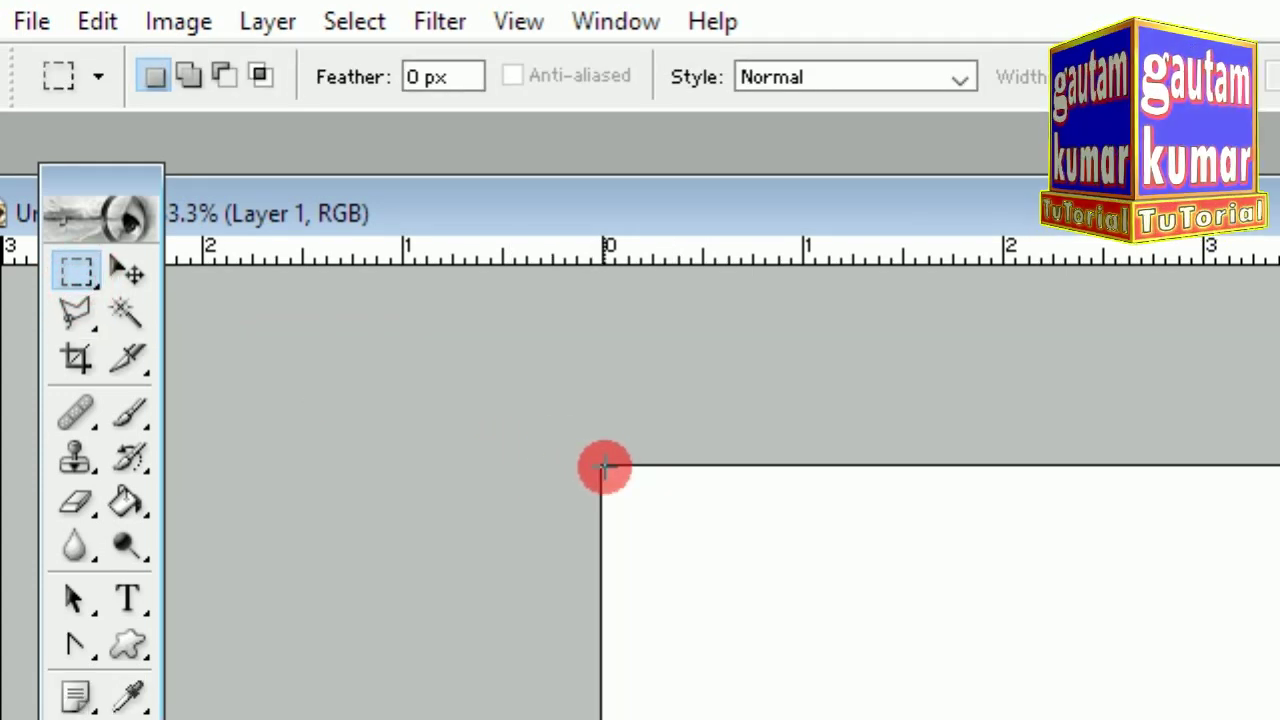
{"action": "left_click_drag", "start_coordinate": [575, 446], "coordinate": [1279, 719]}
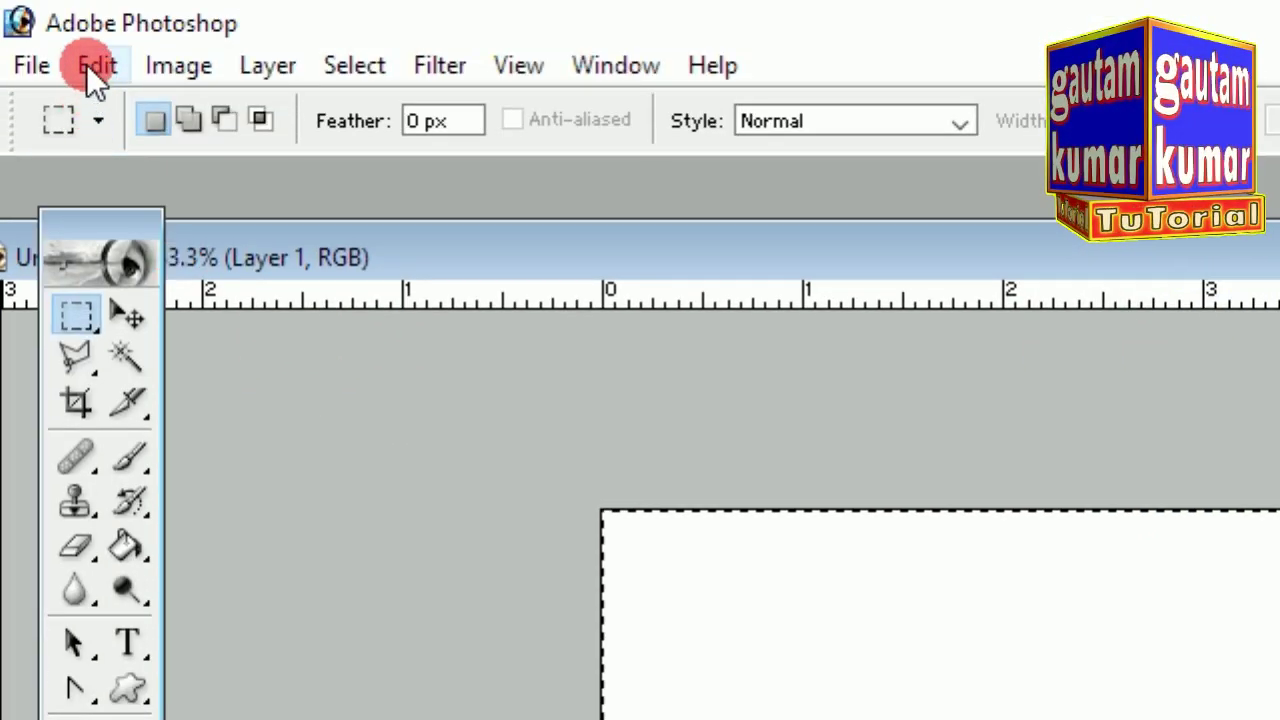
Step: Stroke the canvas selection with a 15 px red line placed inside, at Normal mode and 100% opacity, and deselect it
{"action": "left_click", "coordinate": [86, 66]}
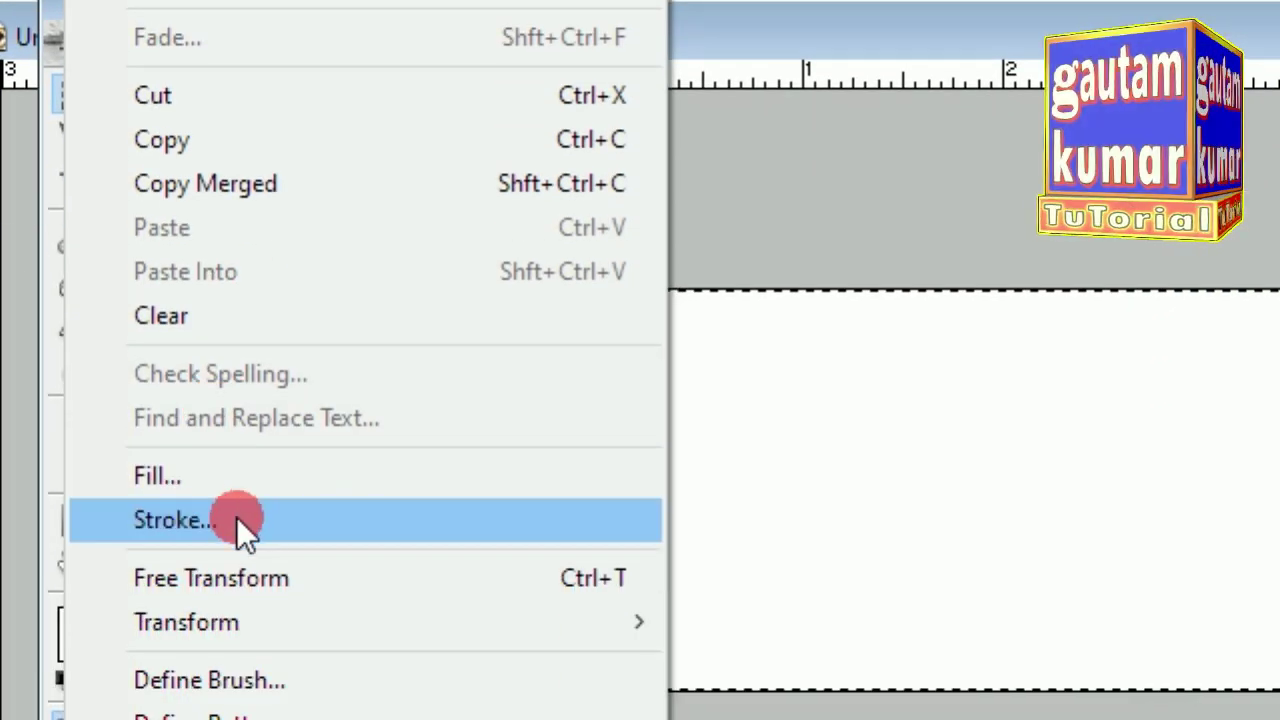
{"action": "left_click", "coordinate": [277, 652]}
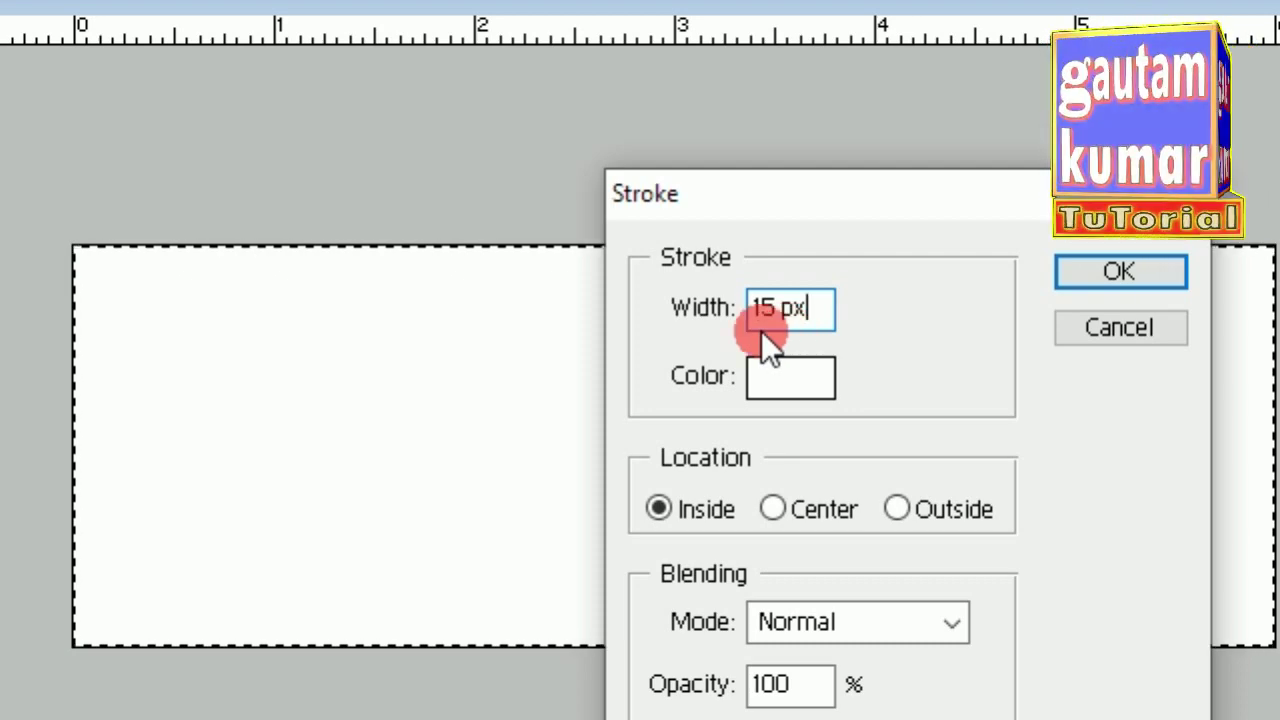
{"action": "left_click", "coordinate": [787, 312]}
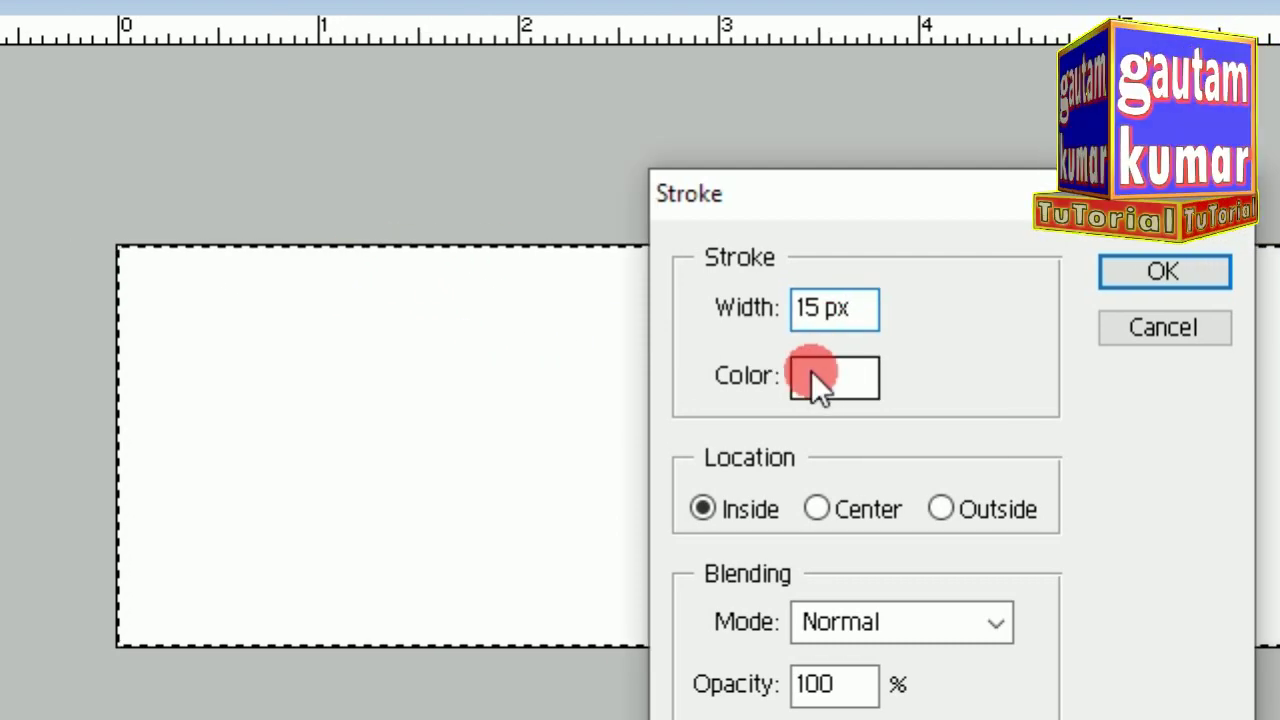
{"action": "left_click", "coordinate": [853, 377]}
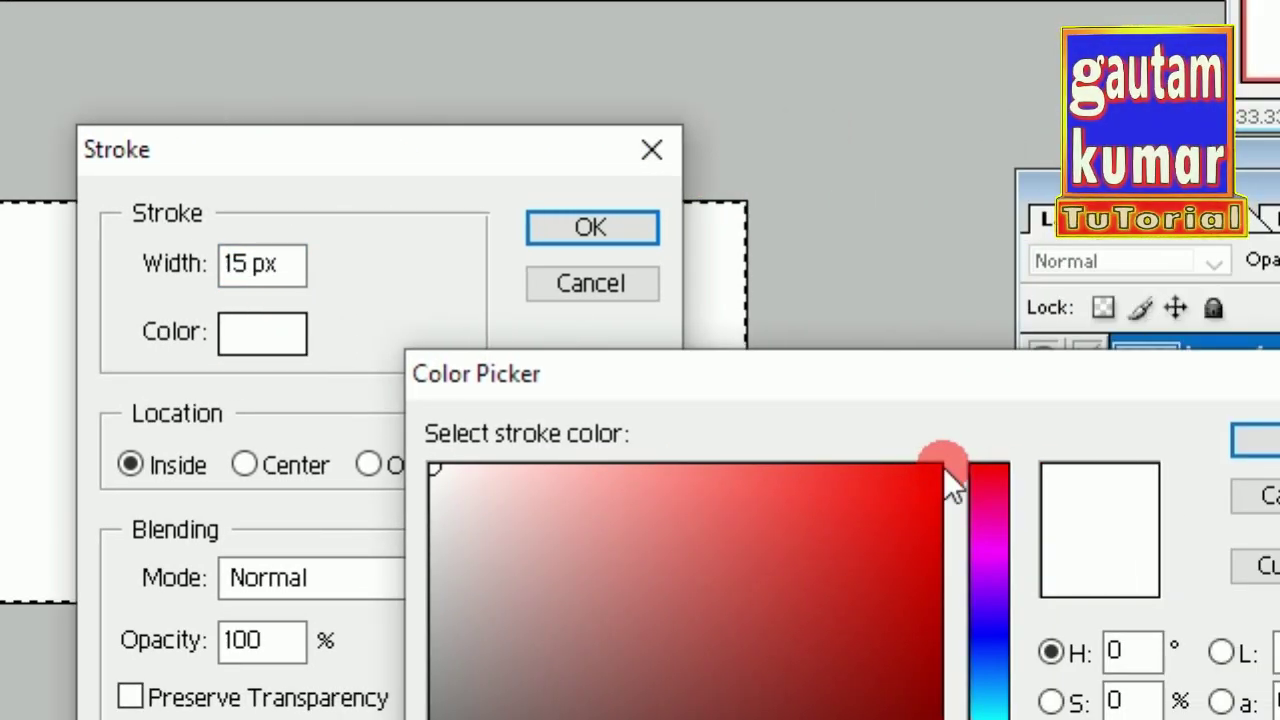
{"action": "left_click_drag", "start_coordinate": [943, 467], "coordinate": [928, 469]}
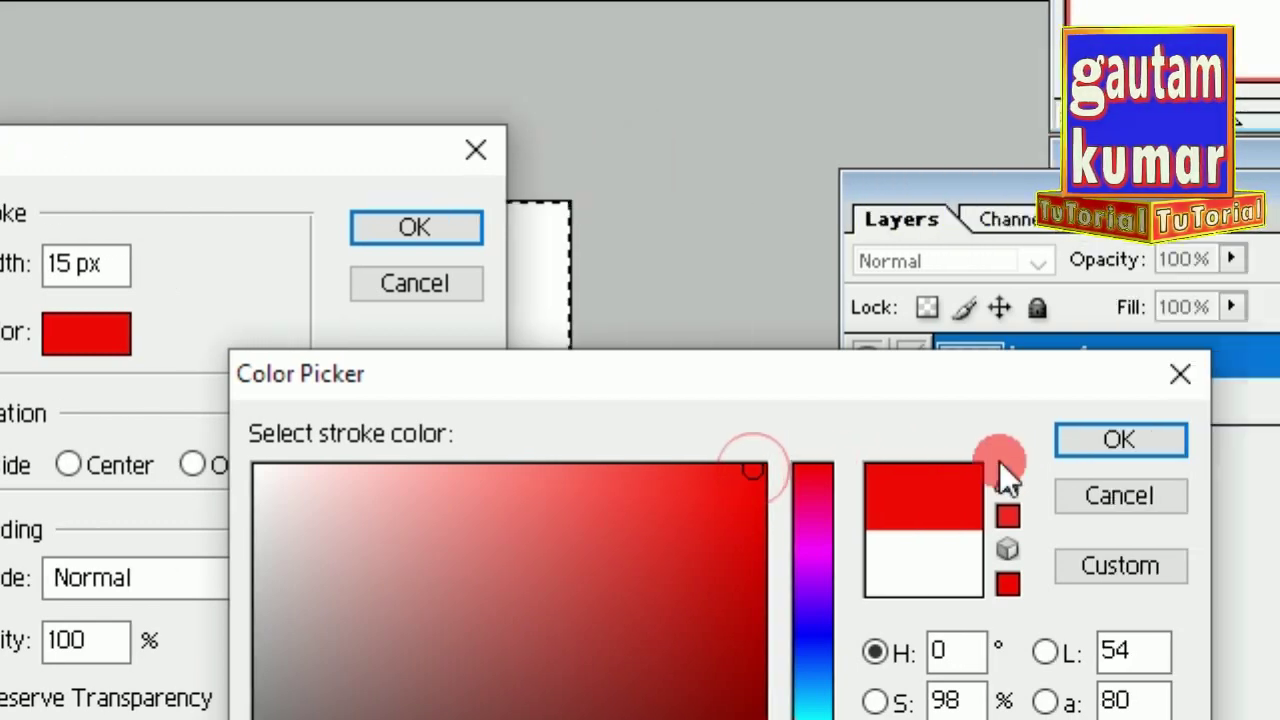
{"action": "left_click", "coordinate": [1266, 447]}
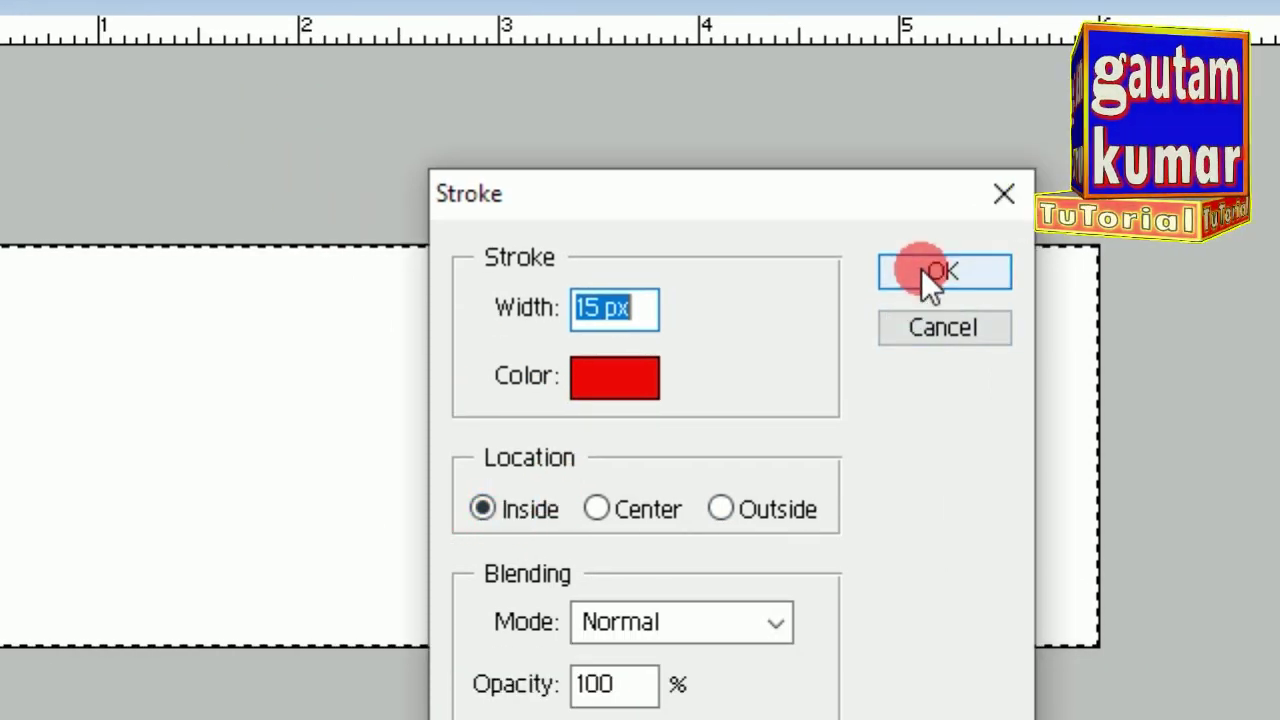
{"action": "left_click", "coordinate": [965, 283]}
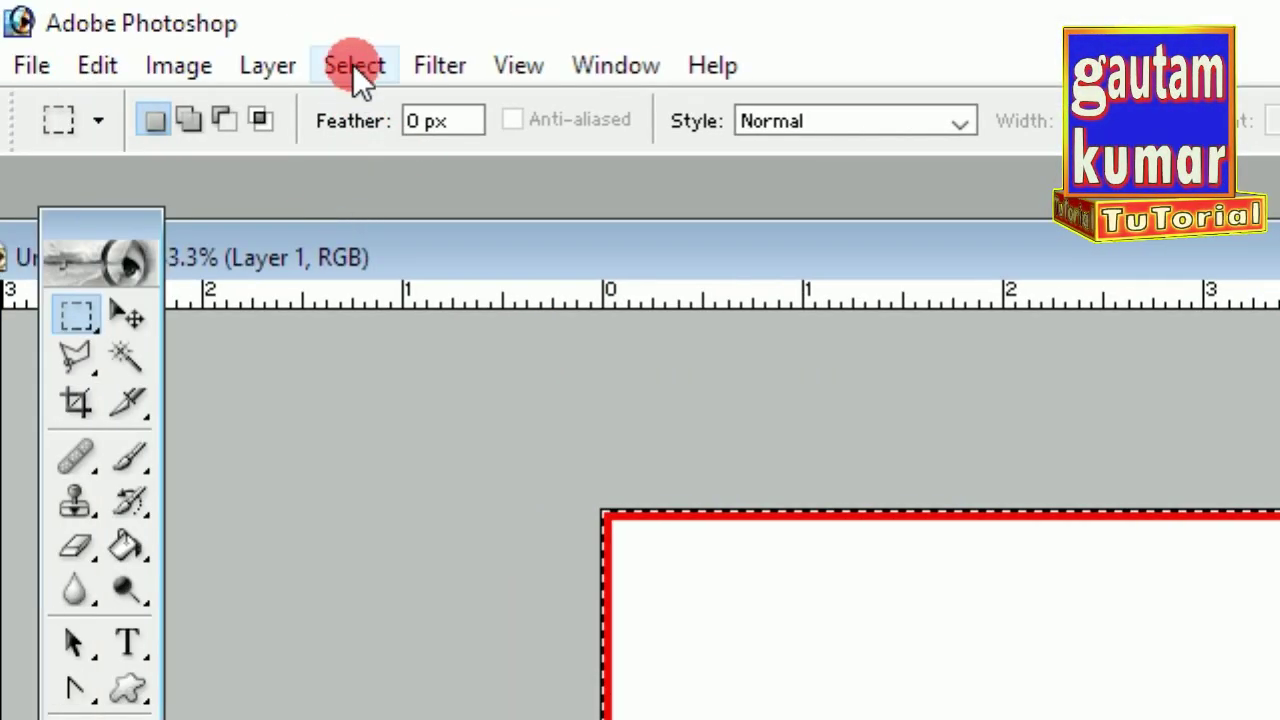
{"action": "left_click", "coordinate": [352, 63]}
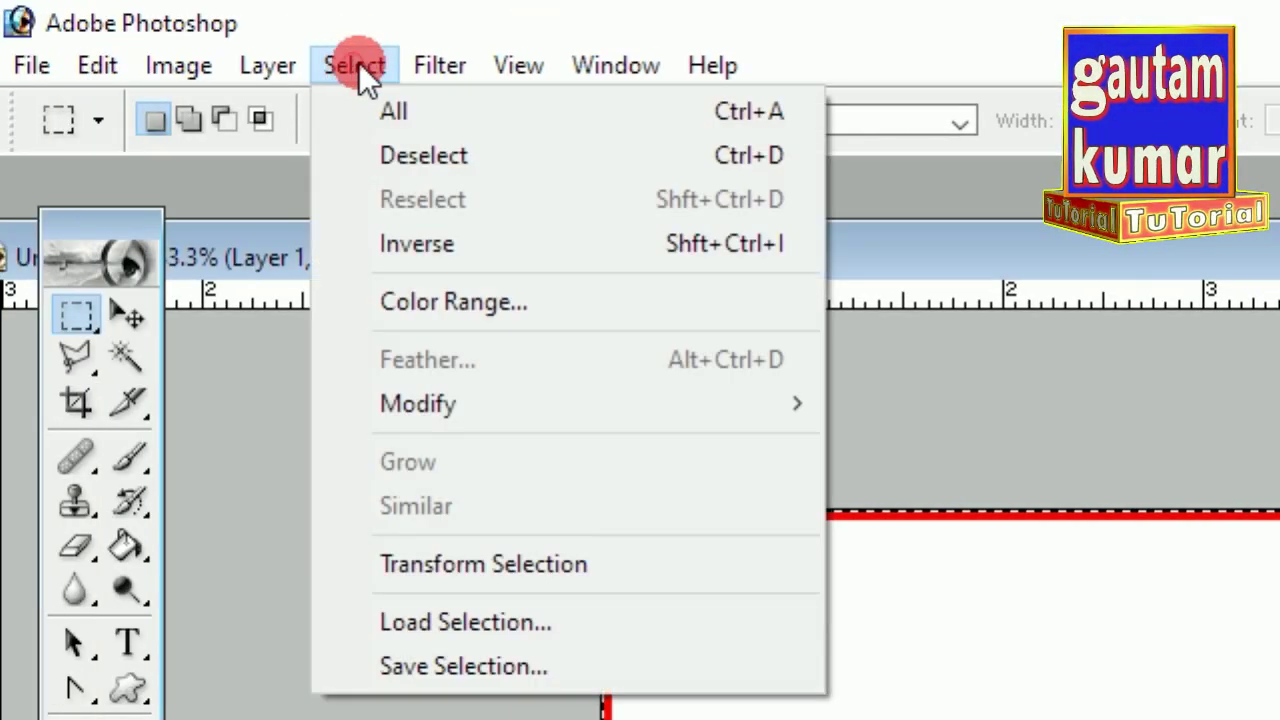
{"action": "left_click", "coordinate": [387, 157]}
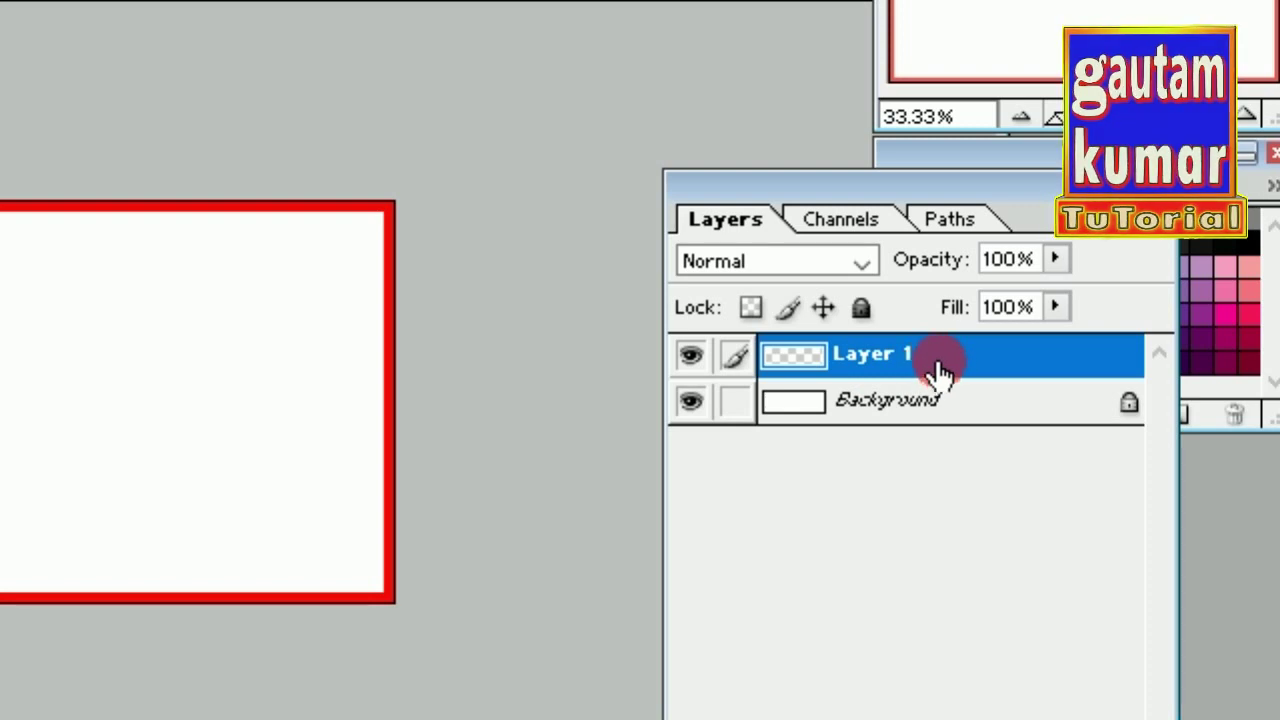
Step: Duplicate Layer 1 within the same document and merge the copy down into the original
{"action": "right_click", "coordinate": [936, 366]}
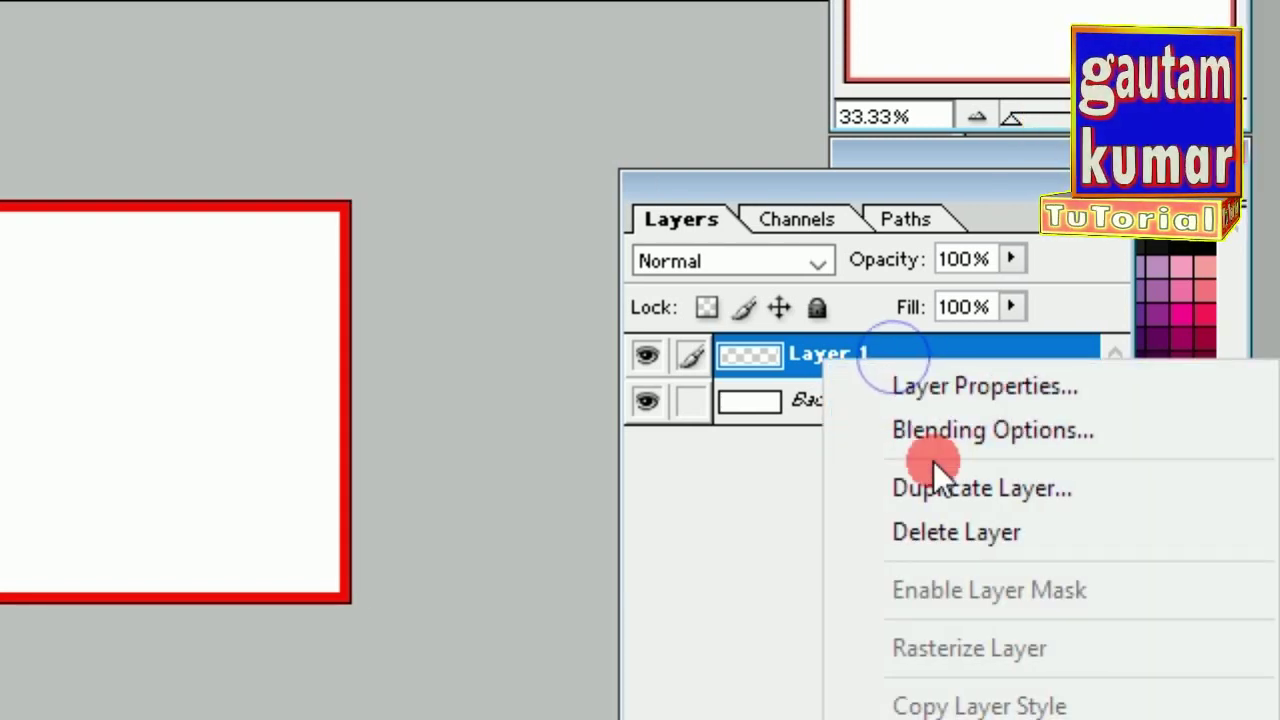
{"action": "left_click", "coordinate": [971, 491]}
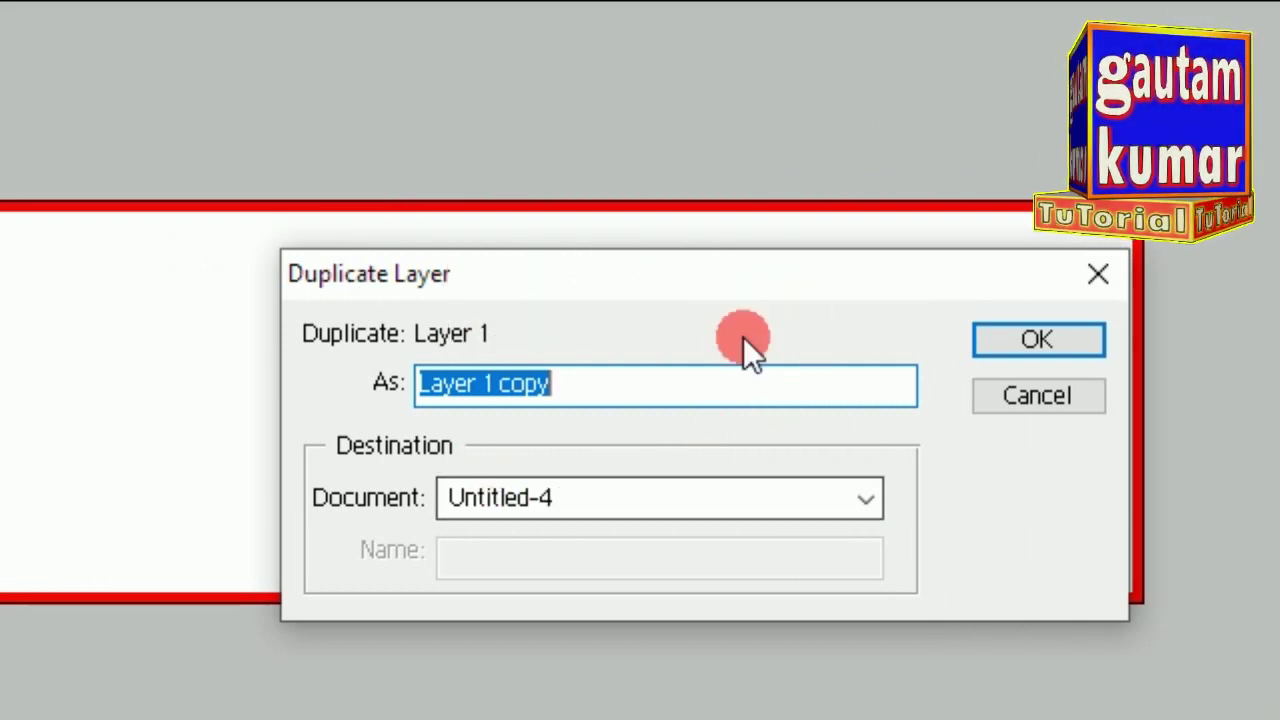
{"action": "left_click", "coordinate": [1007, 342]}
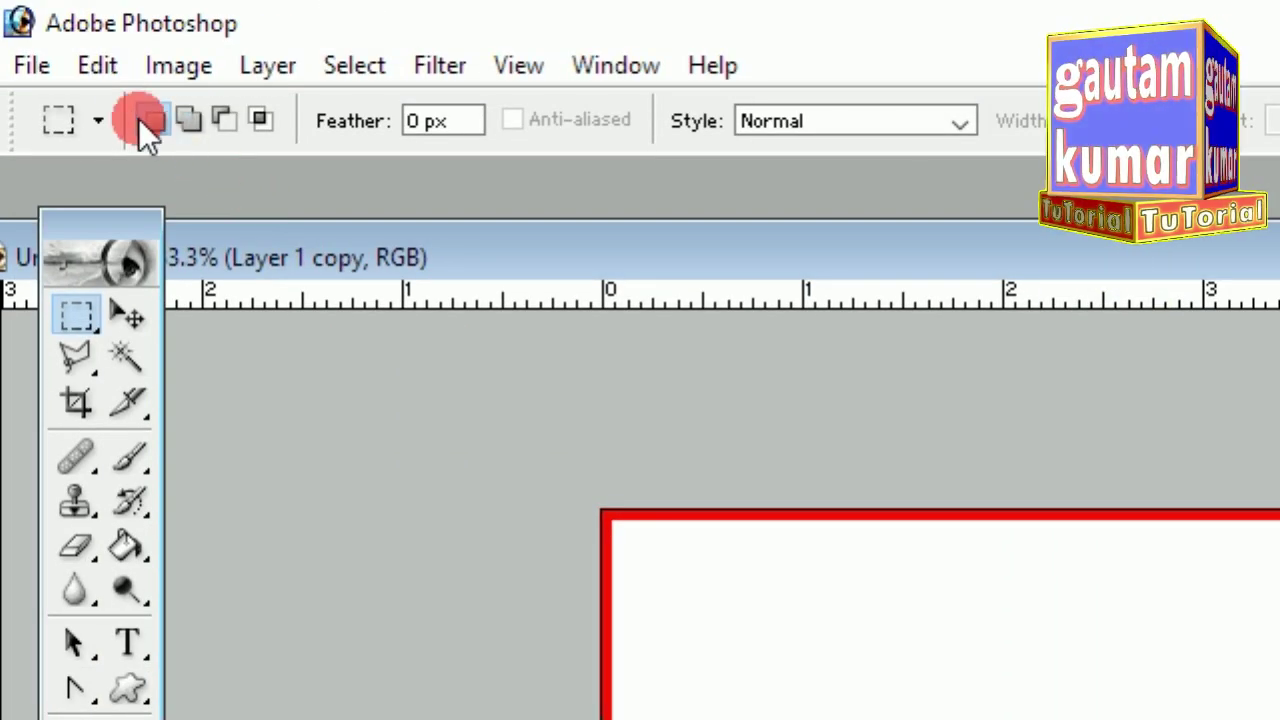
{"action": "left_click", "coordinate": [250, 68]}
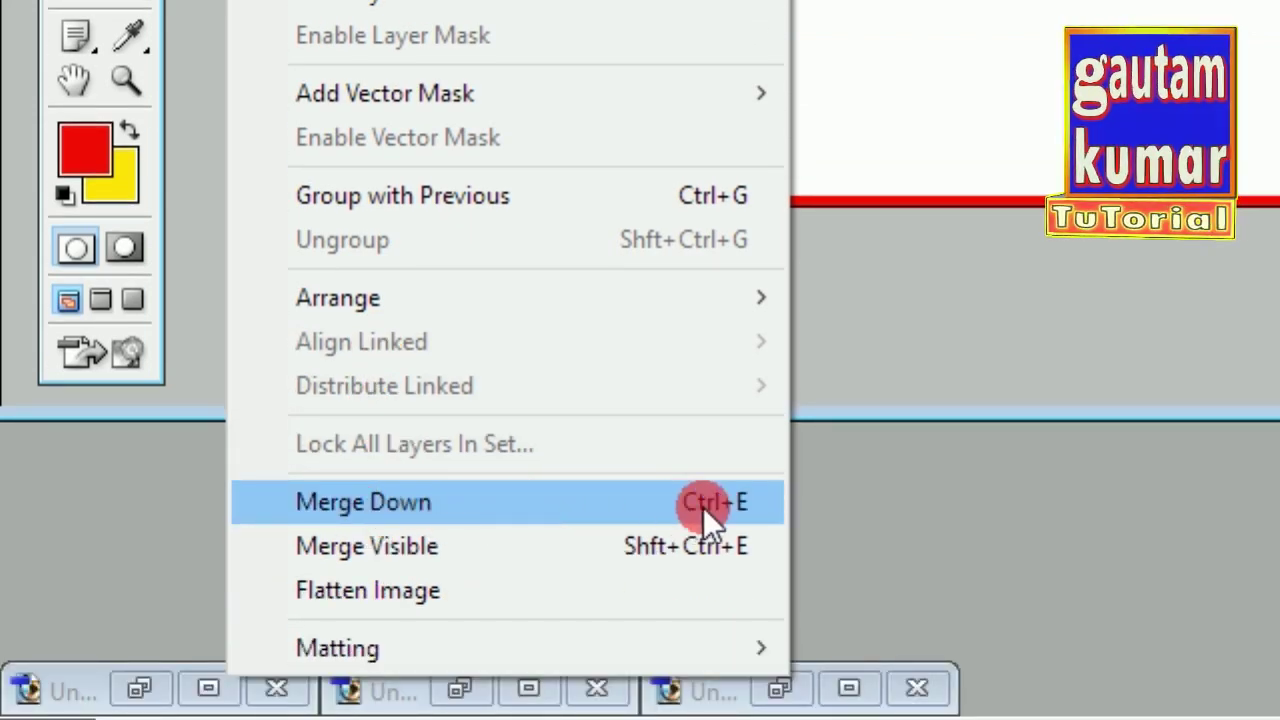
{"action": "left_click", "coordinate": [499, 503]}
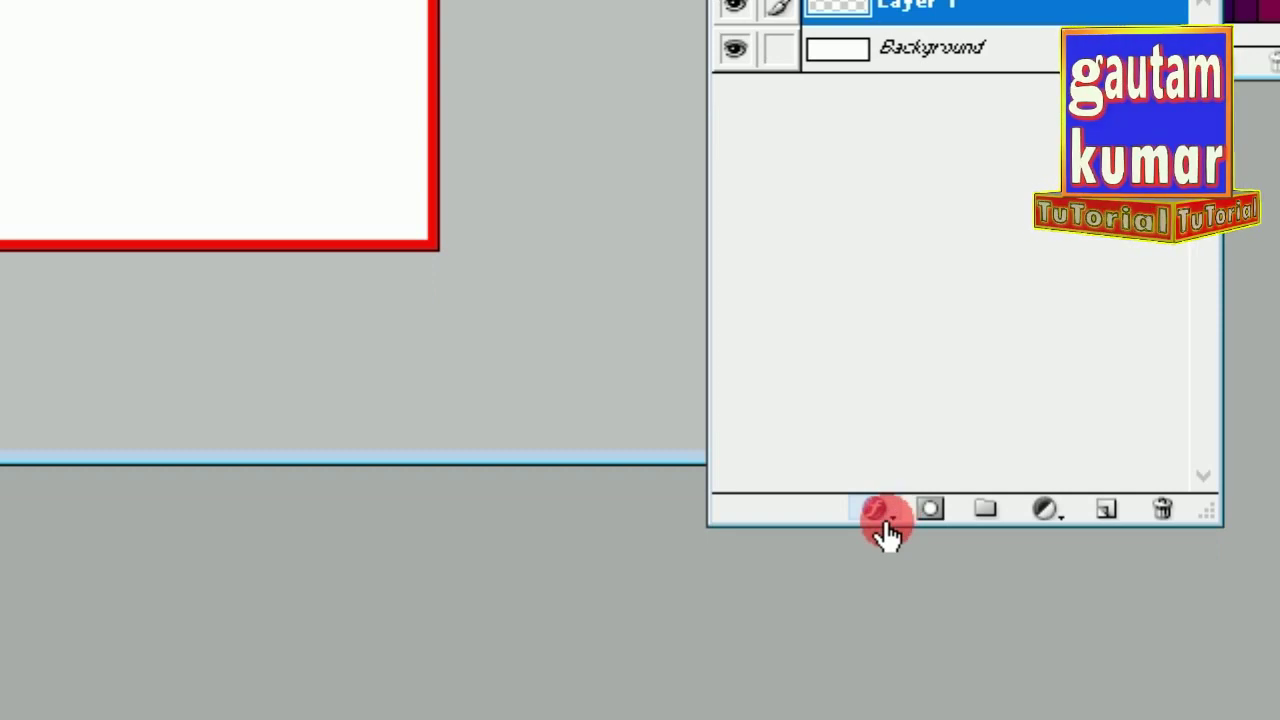
Step: Add a Stroke layer style to Layer 1: 24 px, Outside position, Normal blend mode, 100% opacity, black colour
{"action": "left_click", "coordinate": [885, 523]}
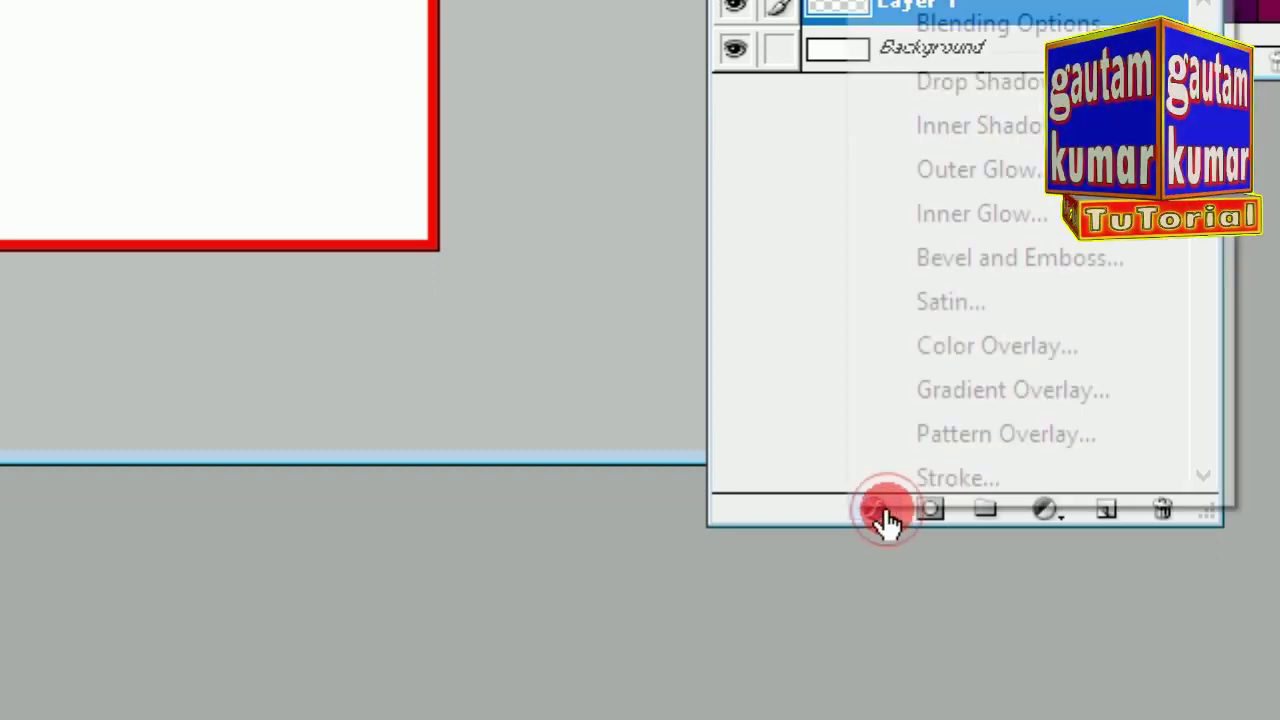
{"action": "left_click", "coordinate": [953, 478]}
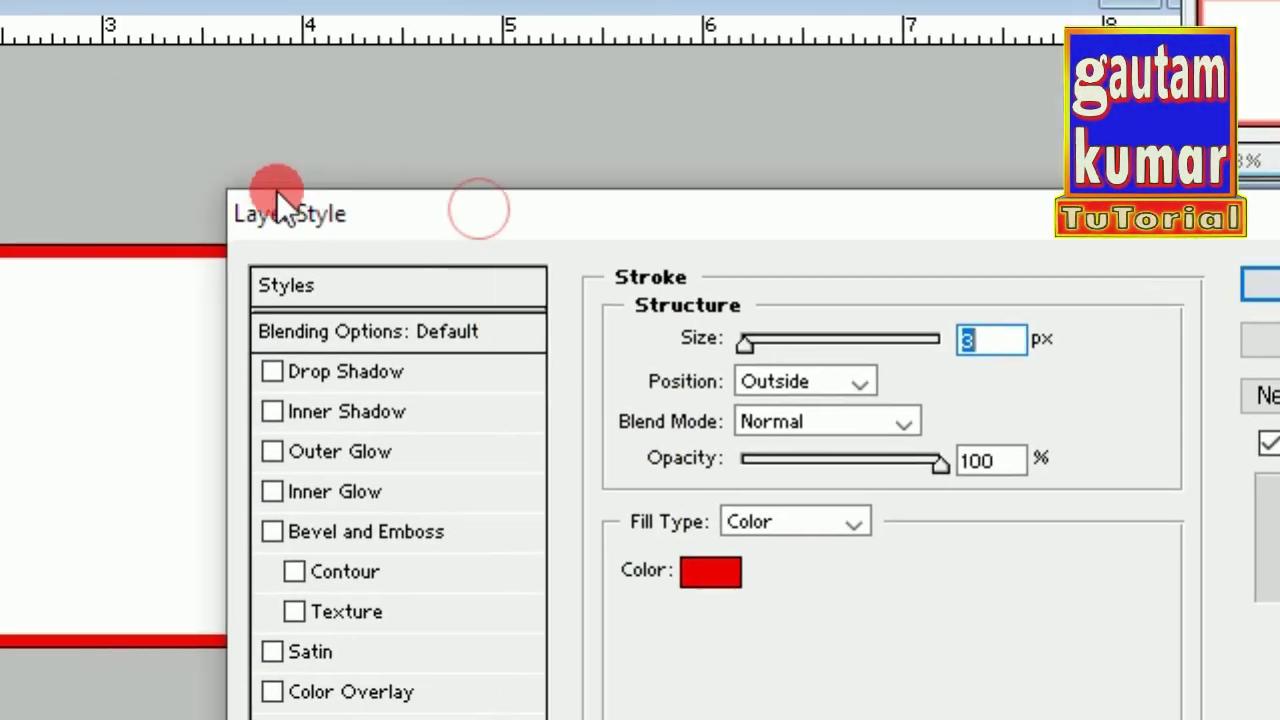
{"action": "left_click_drag", "start_coordinate": [276, 190], "coordinate": [198, 179]}
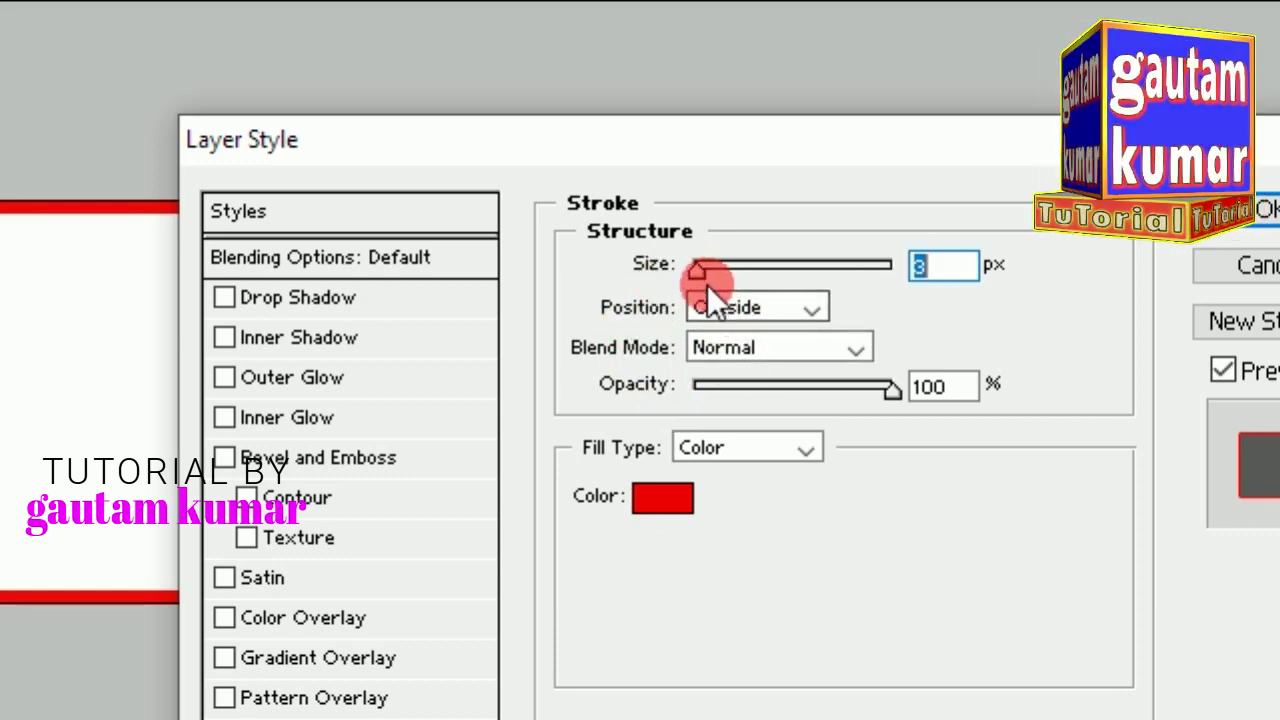
{"action": "left_click", "coordinate": [669, 499]}
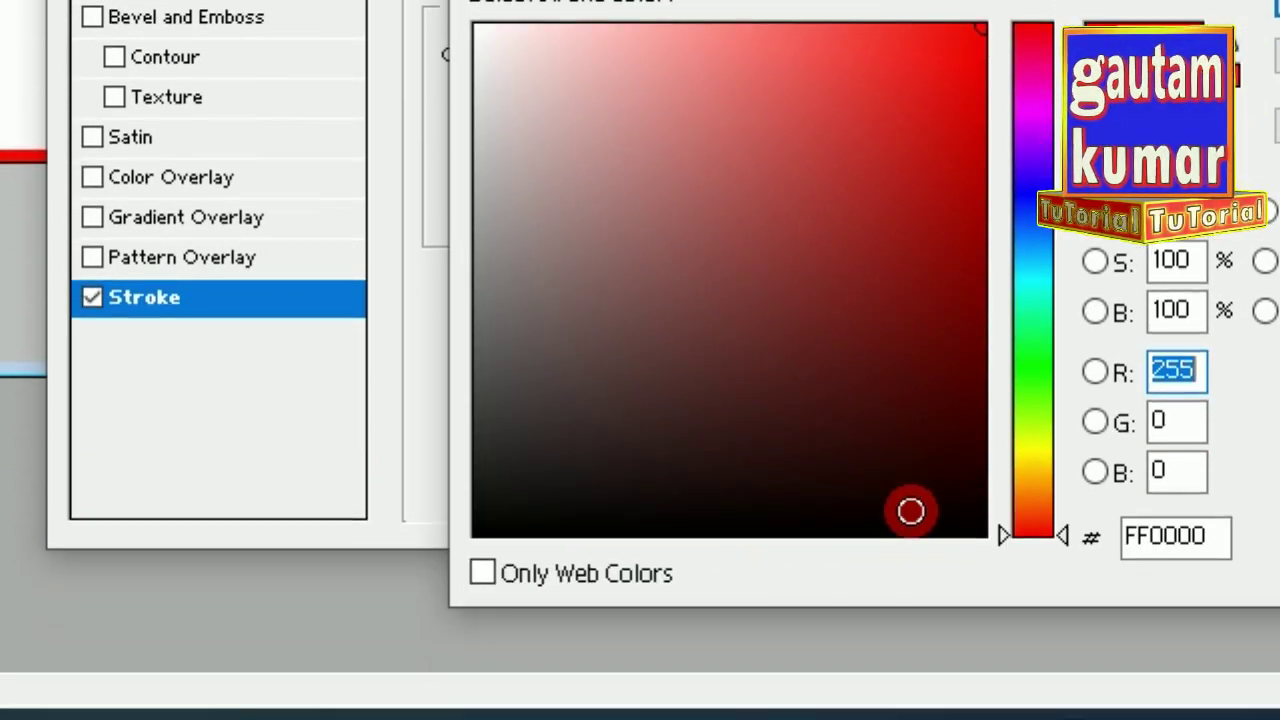
{"action": "left_click", "coordinate": [915, 525]}
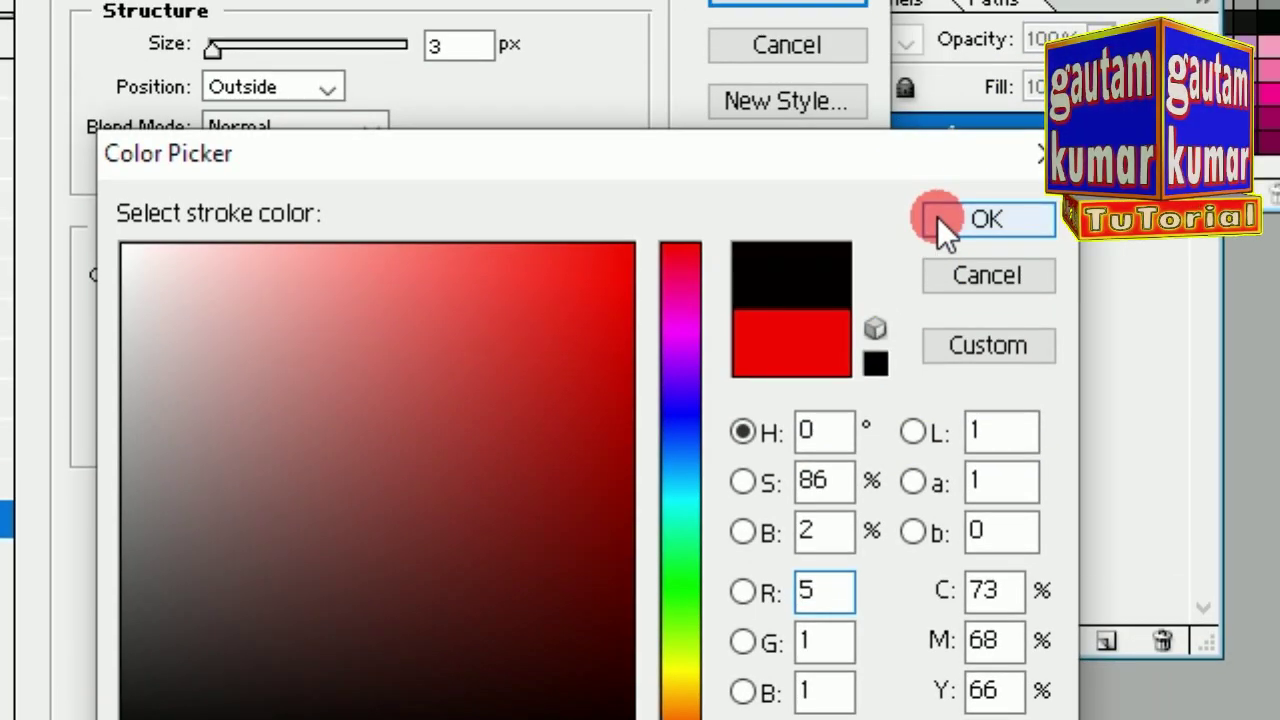
{"action": "left_click", "coordinate": [937, 216]}
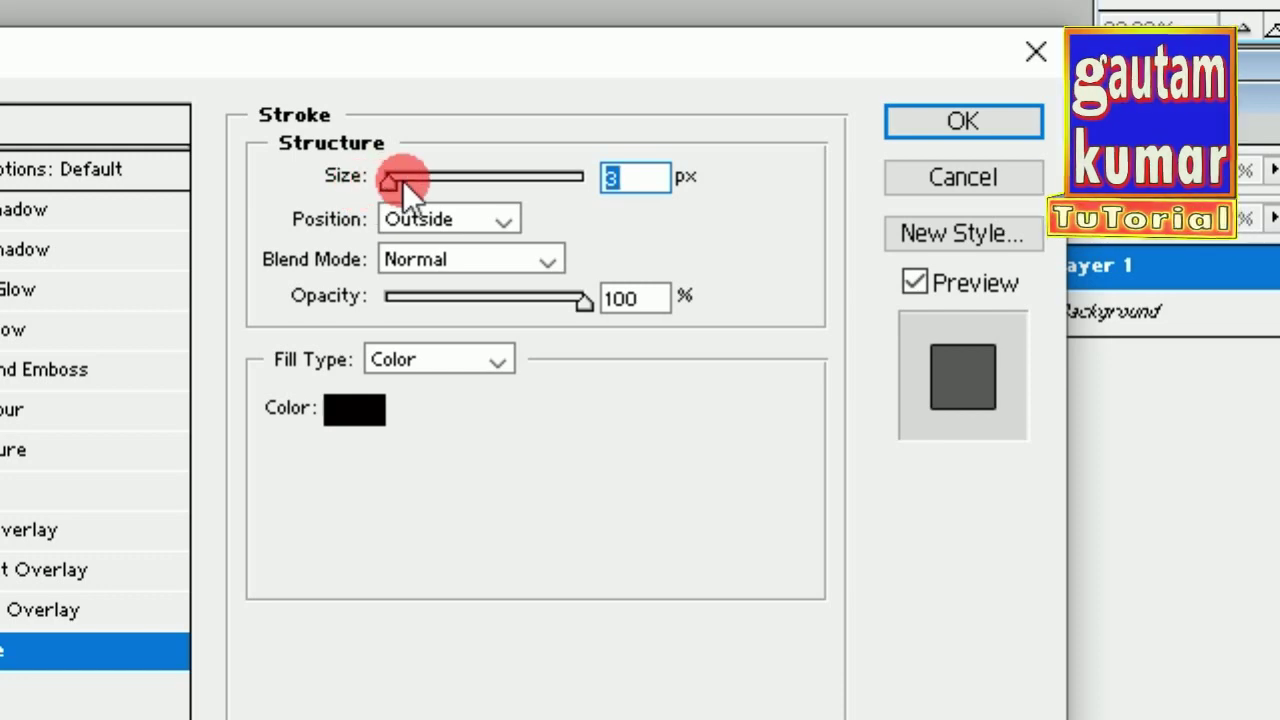
{"action": "left_click_drag", "start_coordinate": [395, 183], "coordinate": [415, 185]}
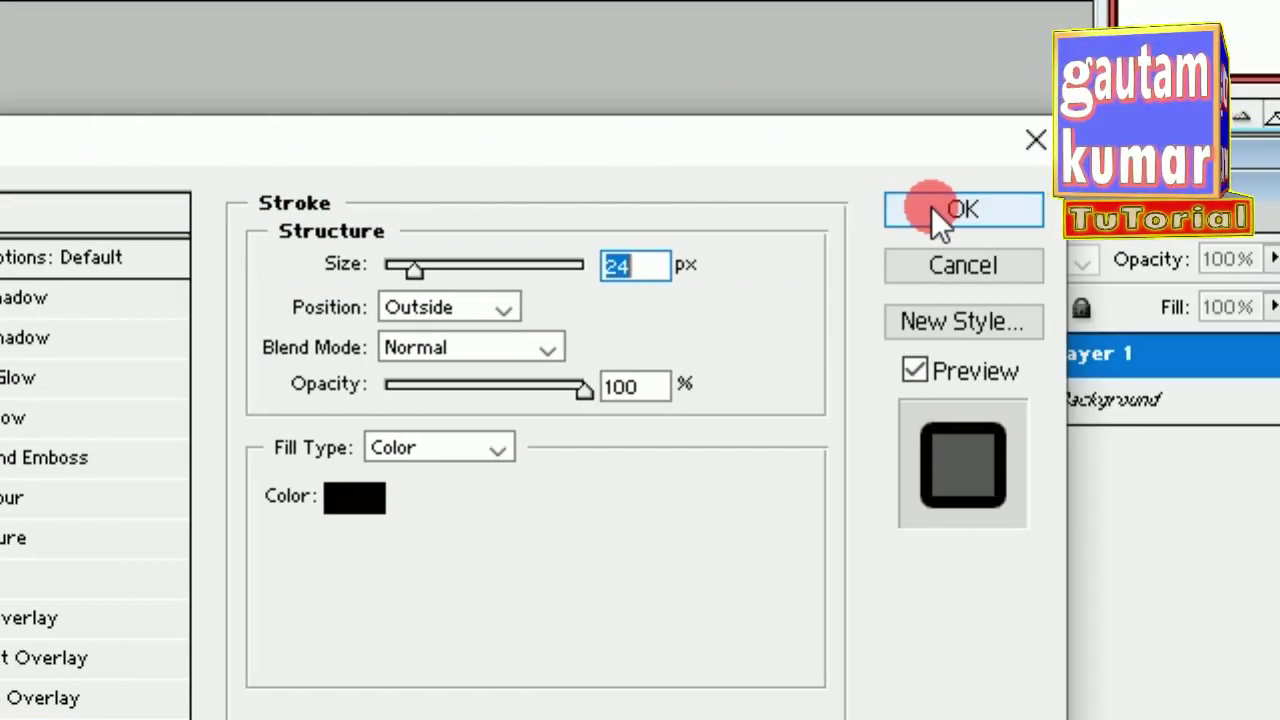
{"action": "left_click", "coordinate": [932, 208]}
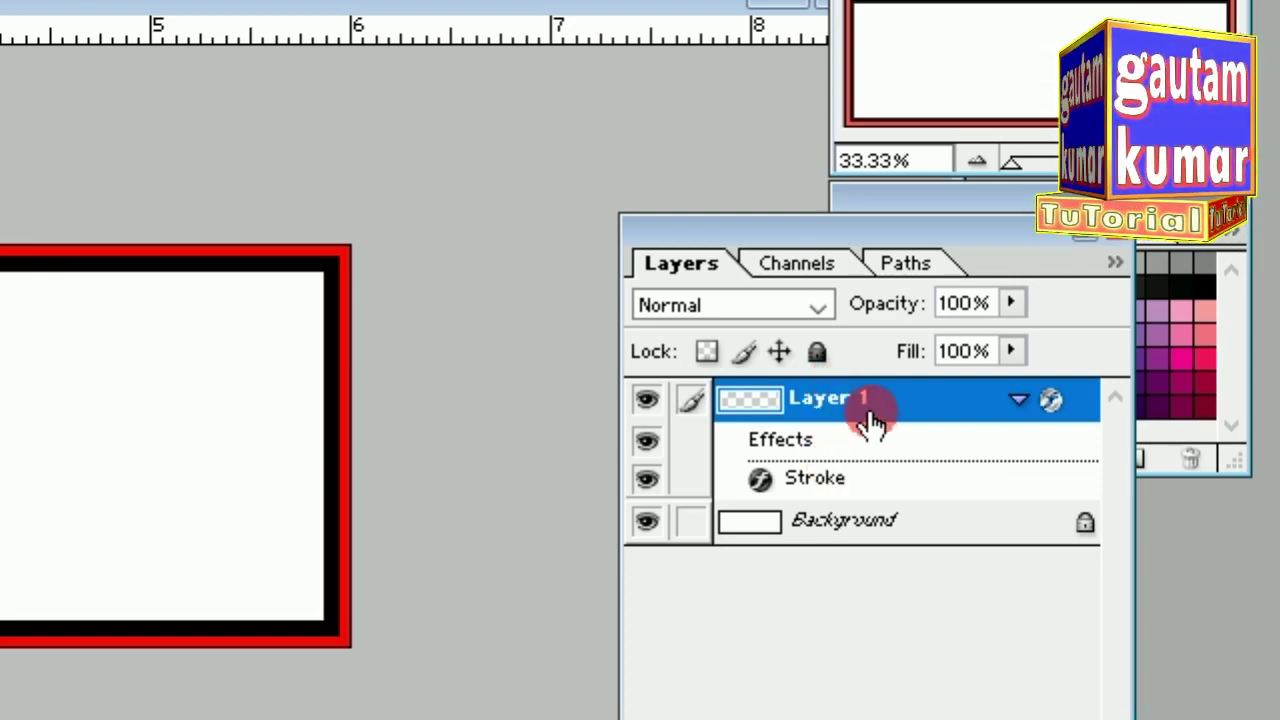
Step: Duplicate the black-stroked Layer 1 within the same document and merge the copy down into the original
{"action": "right_click", "coordinate": [876, 405]}
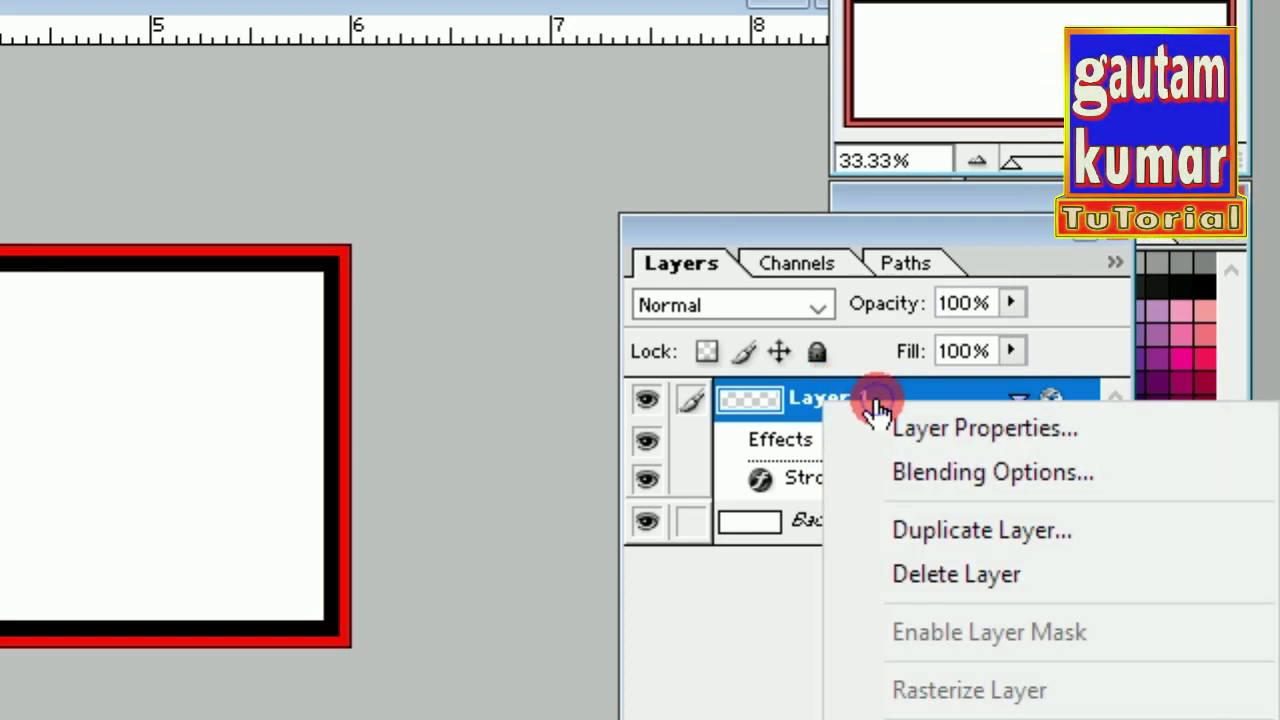
{"action": "left_click", "coordinate": [903, 525]}
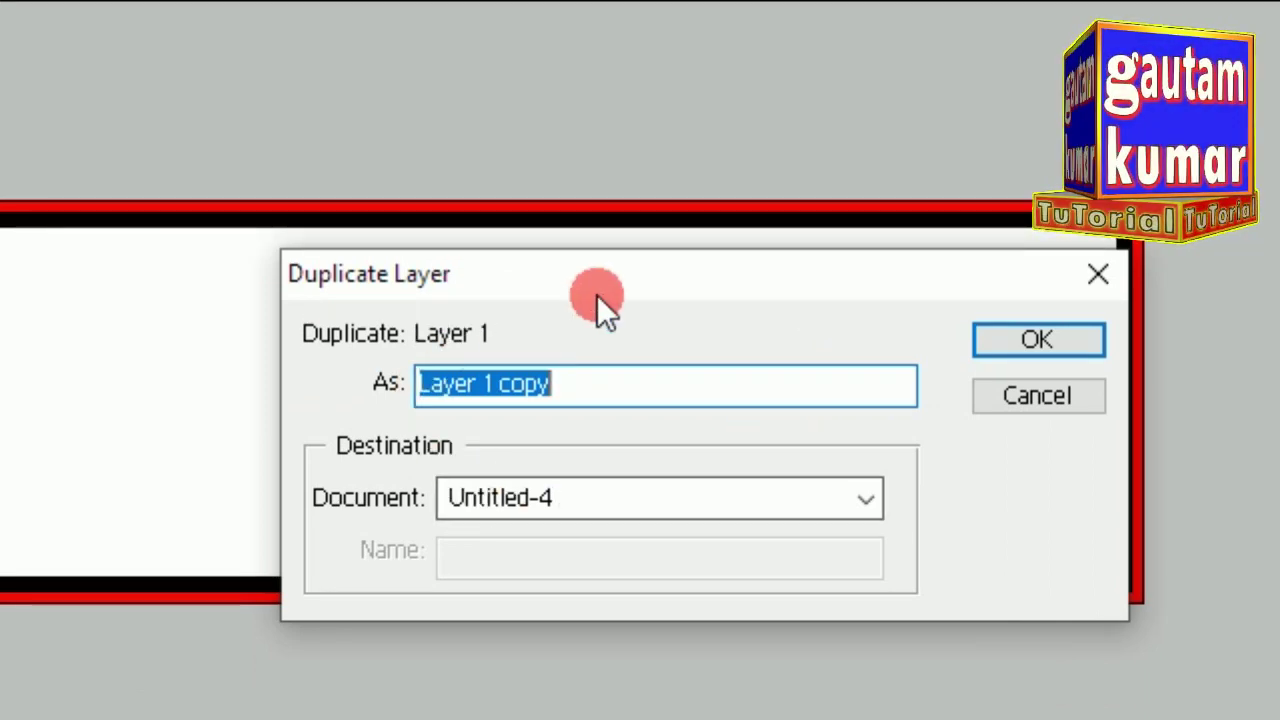
{"action": "left_click", "coordinate": [1004, 342]}
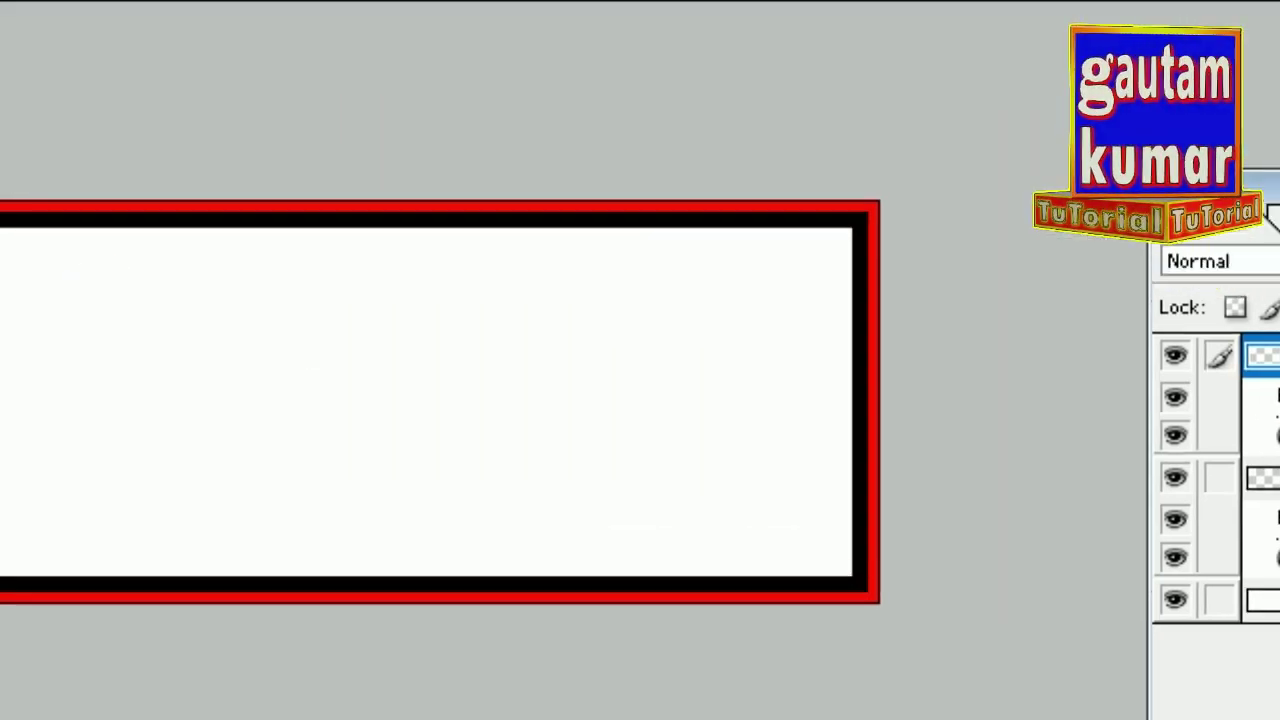
{"action": "left_click", "coordinate": [252, 66]}
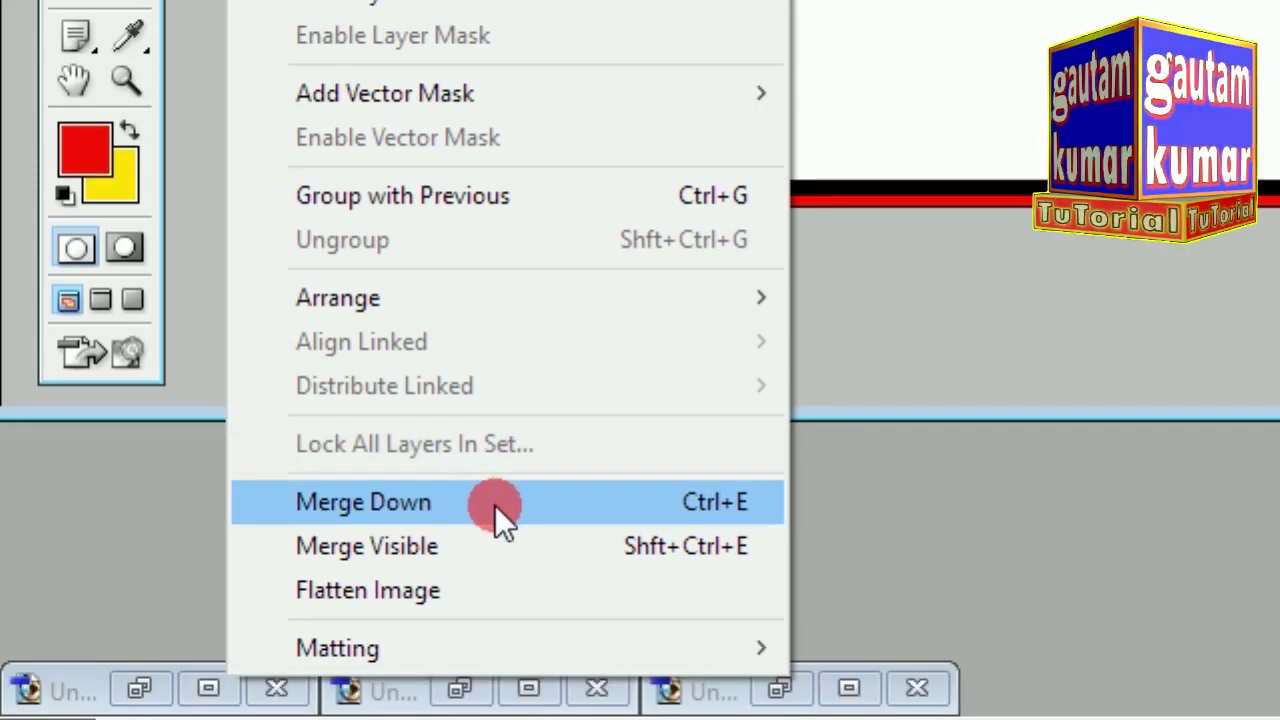
{"action": "left_click", "coordinate": [505, 505]}
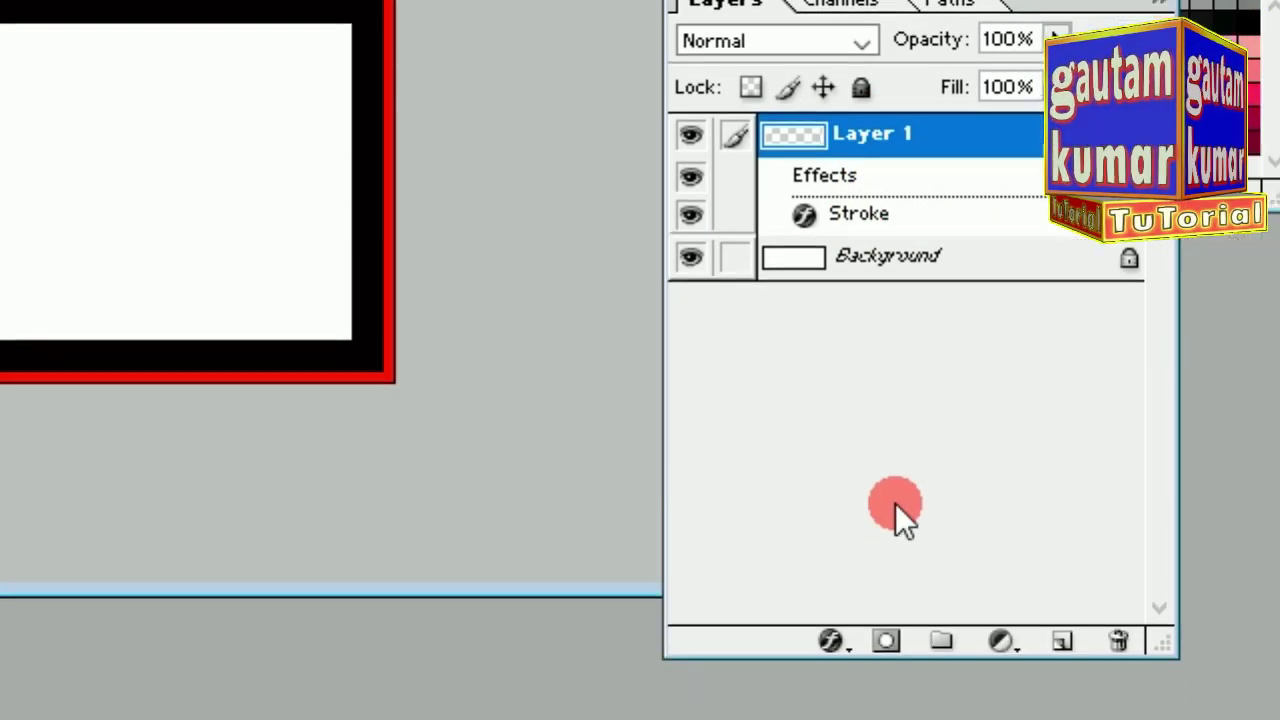
Step: Change Layer 1's Stroke style to bright blue (hue 237°, saturation 98%, brightness 99%), placed outside, and reduce its size below 24 px
{"action": "left_click", "coordinate": [836, 555]}
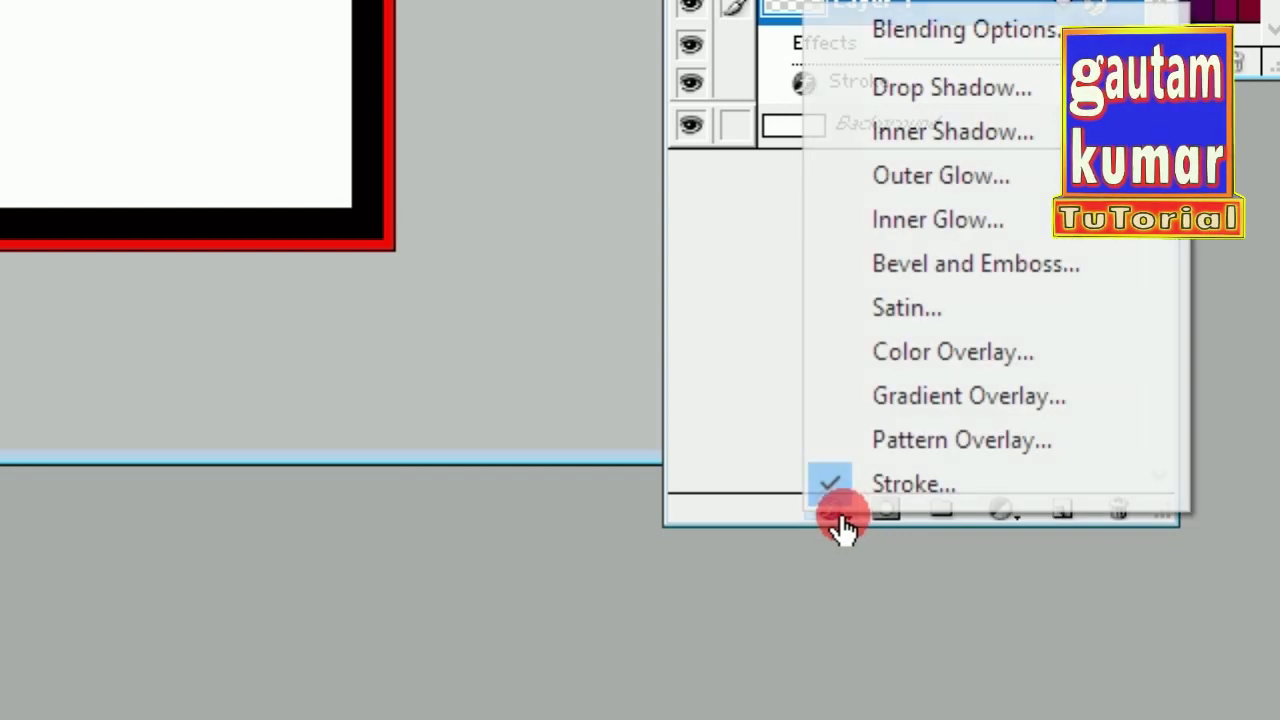
{"action": "left_click", "coordinate": [908, 482]}
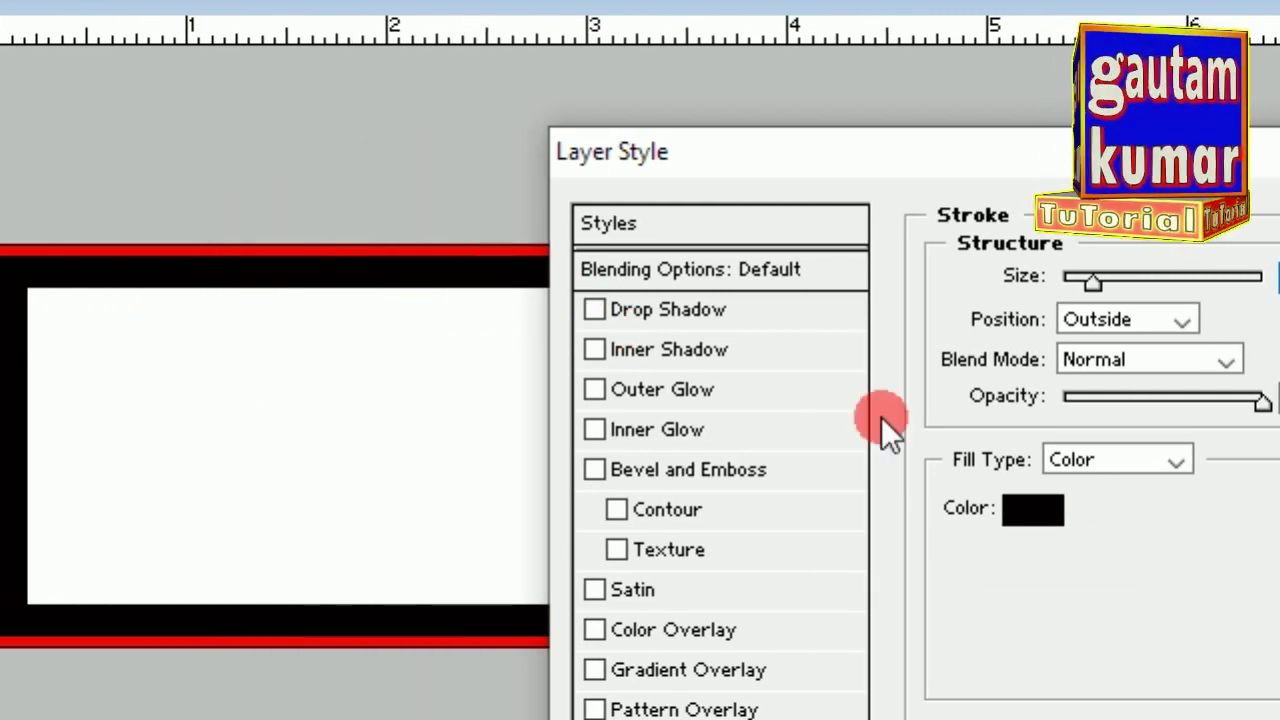
{"action": "left_click", "coordinate": [955, 509]}
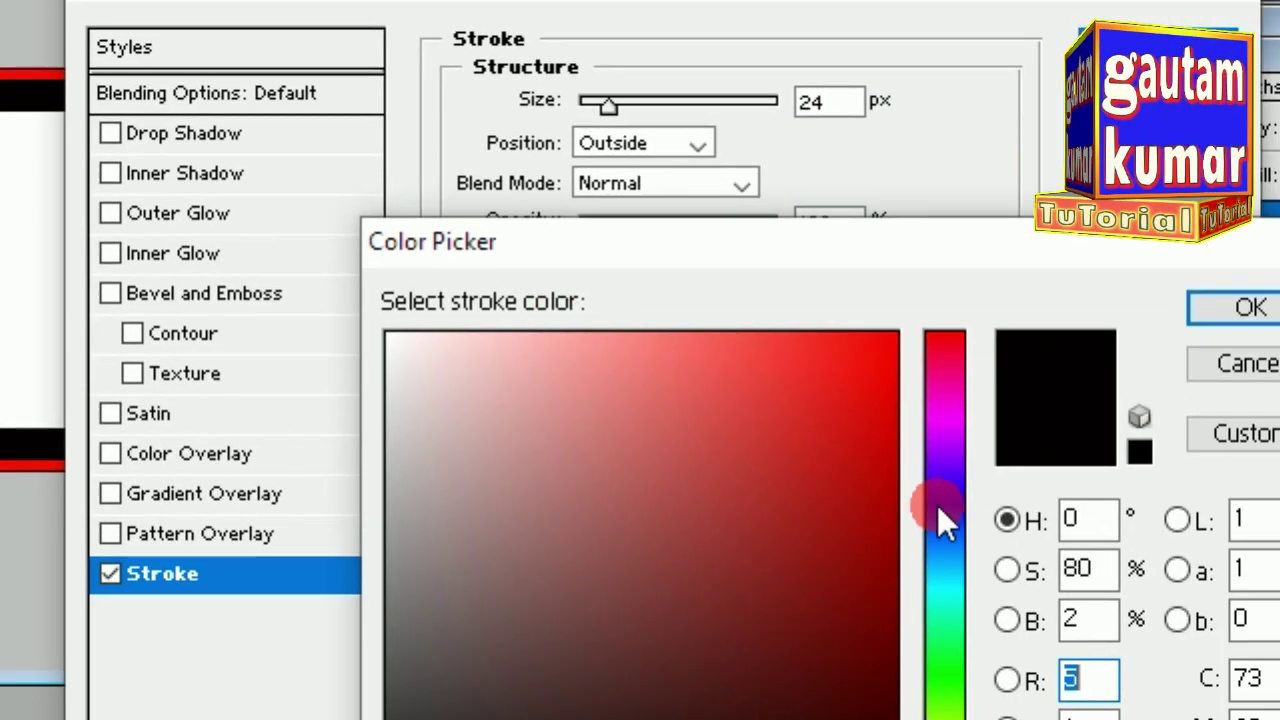
{"action": "left_click", "coordinate": [939, 505]}
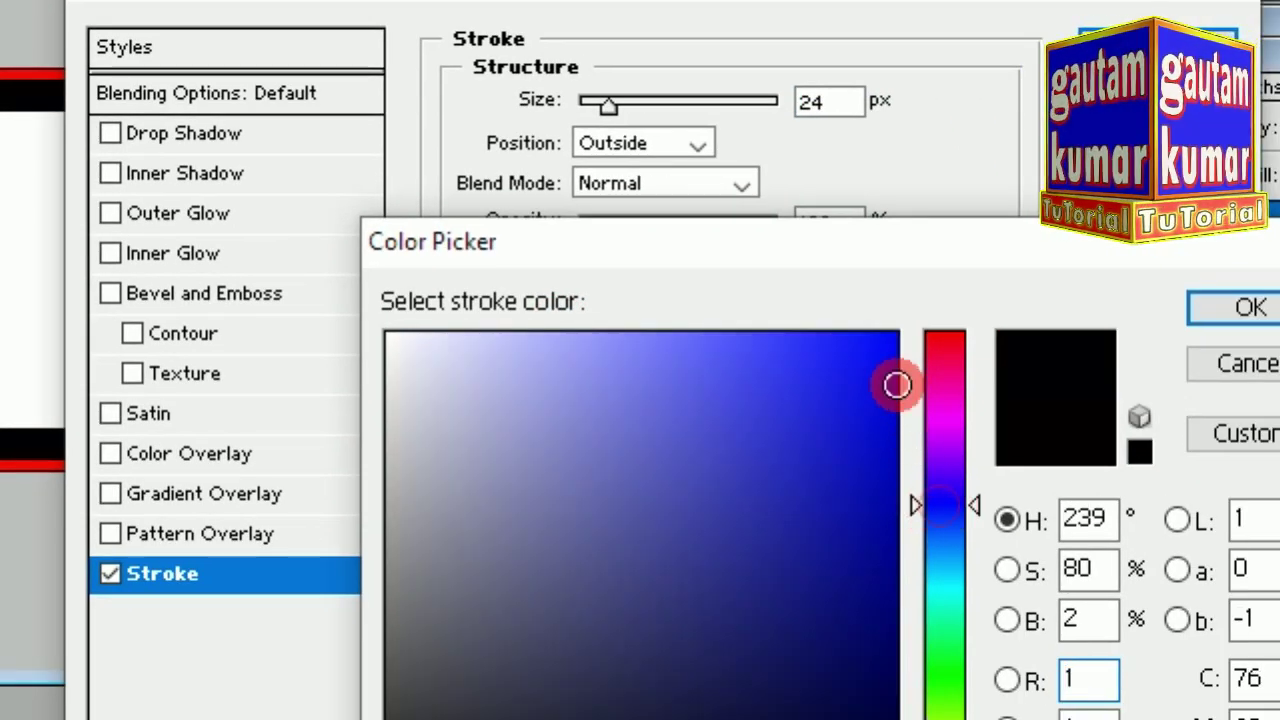
{"action": "left_click", "coordinate": [886, 339]}
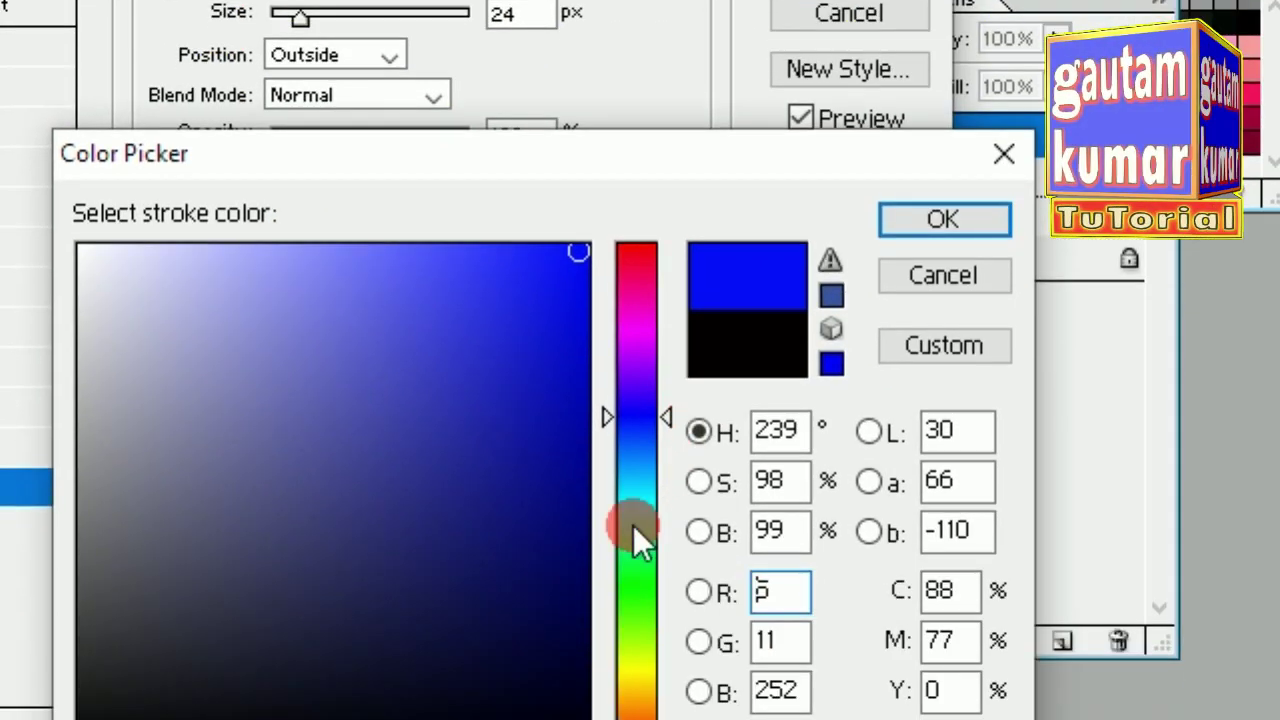
{"action": "left_click", "coordinate": [629, 521]}
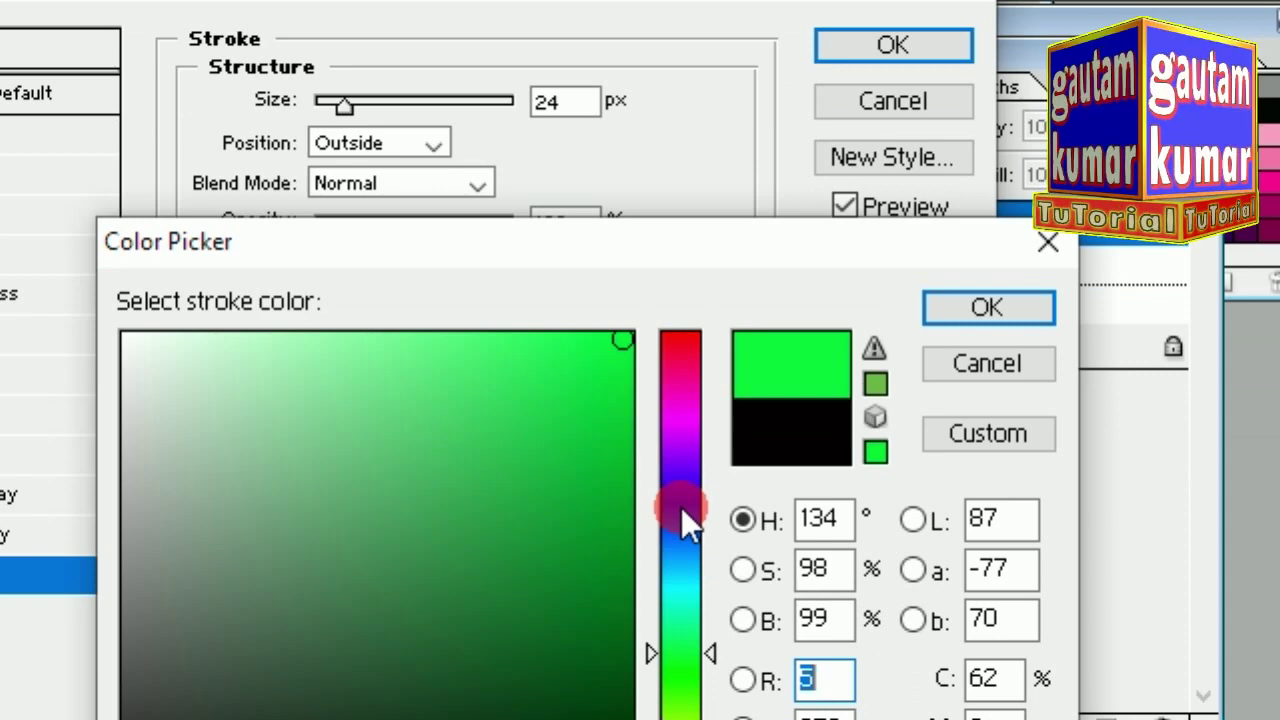
{"action": "left_click", "coordinate": [681, 507]}
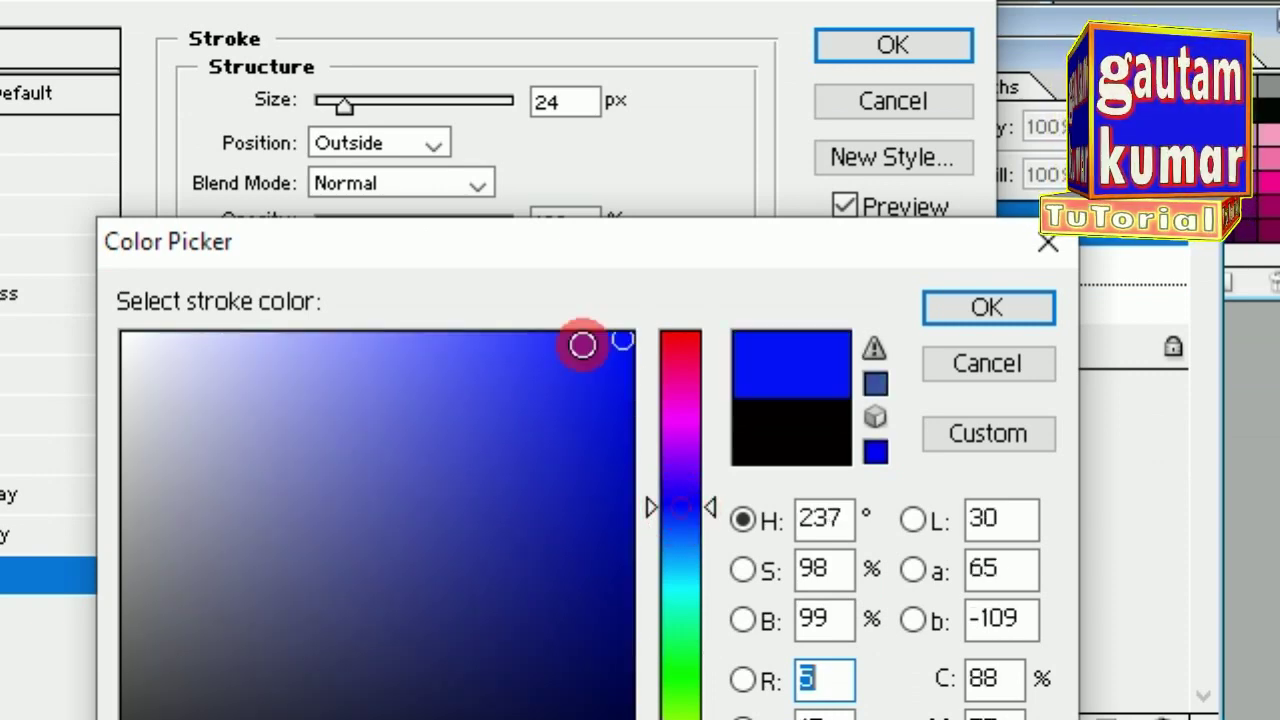
{"action": "left_click", "coordinate": [953, 308]}
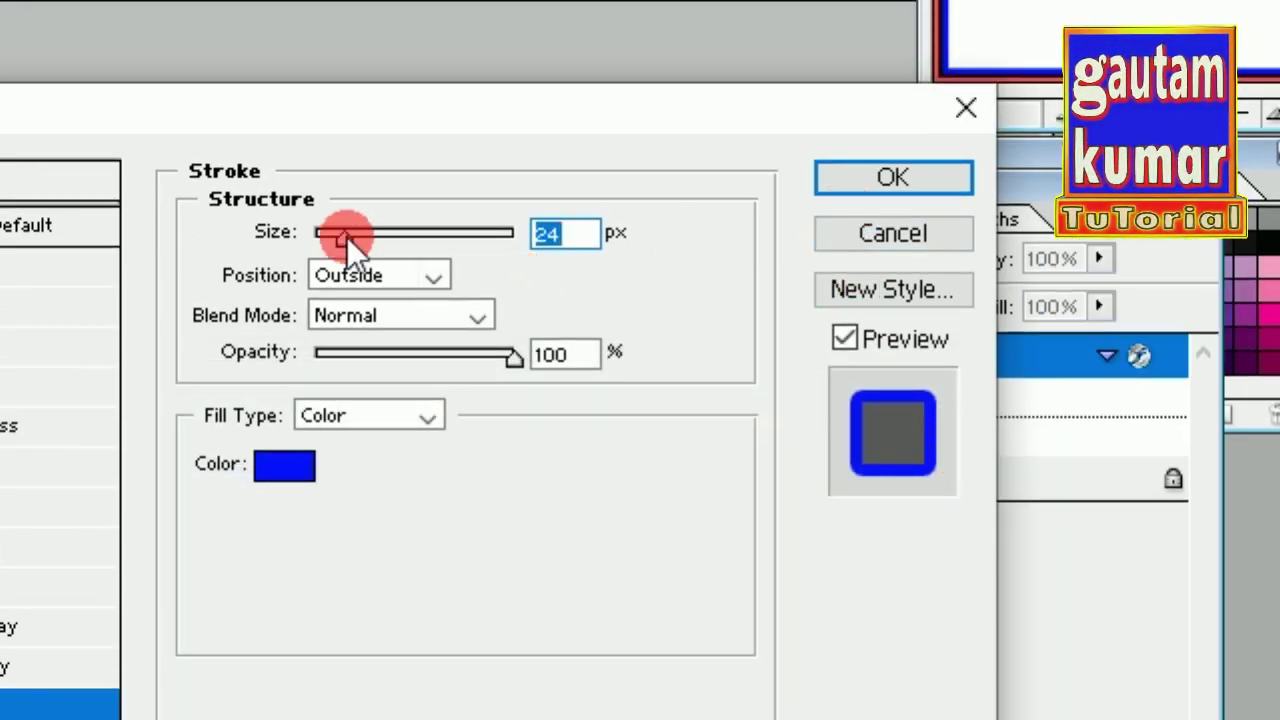
{"action": "mouse_move", "coordinate": [347, 237]}
{"action": "left_mouse_down"}
{"action": "mouse_move", "coordinate": [320, 244]}
{"action": "mouse_move", "coordinate": [350, 252]}
{"action": "mouse_move", "coordinate": [340, 256]}
{"action": "left_mouse_up"}
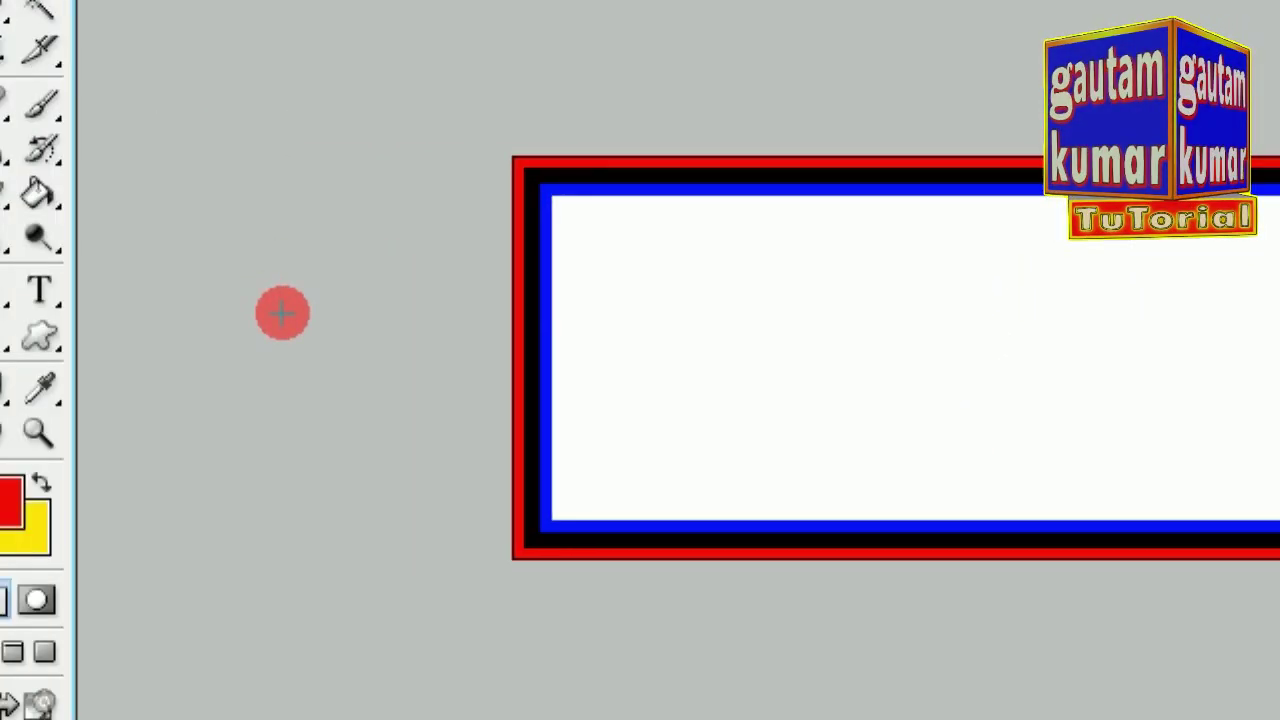
Step: Select the Background layer, swap the foreground and background colours, and fill the layer with yellow using the Paint Bucket tool
{"action": "left_click", "coordinate": [137, 423]}
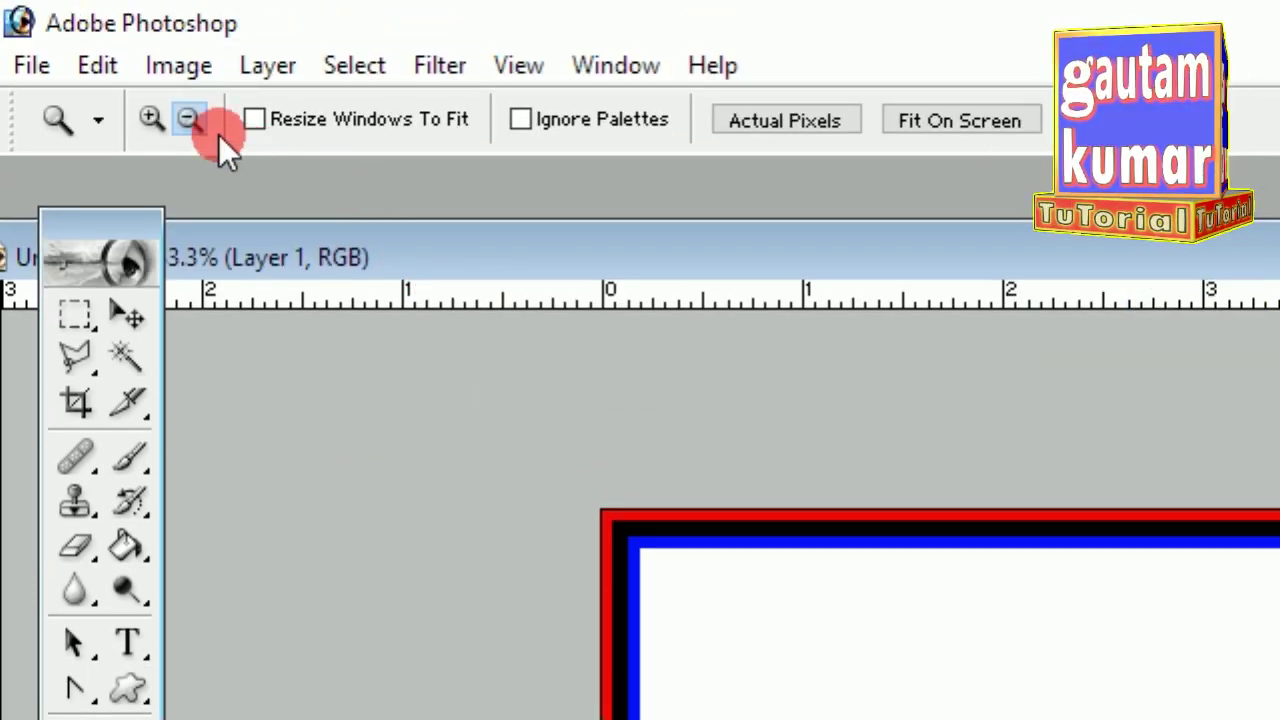
{"action": "left_click", "coordinate": [146, 118]}
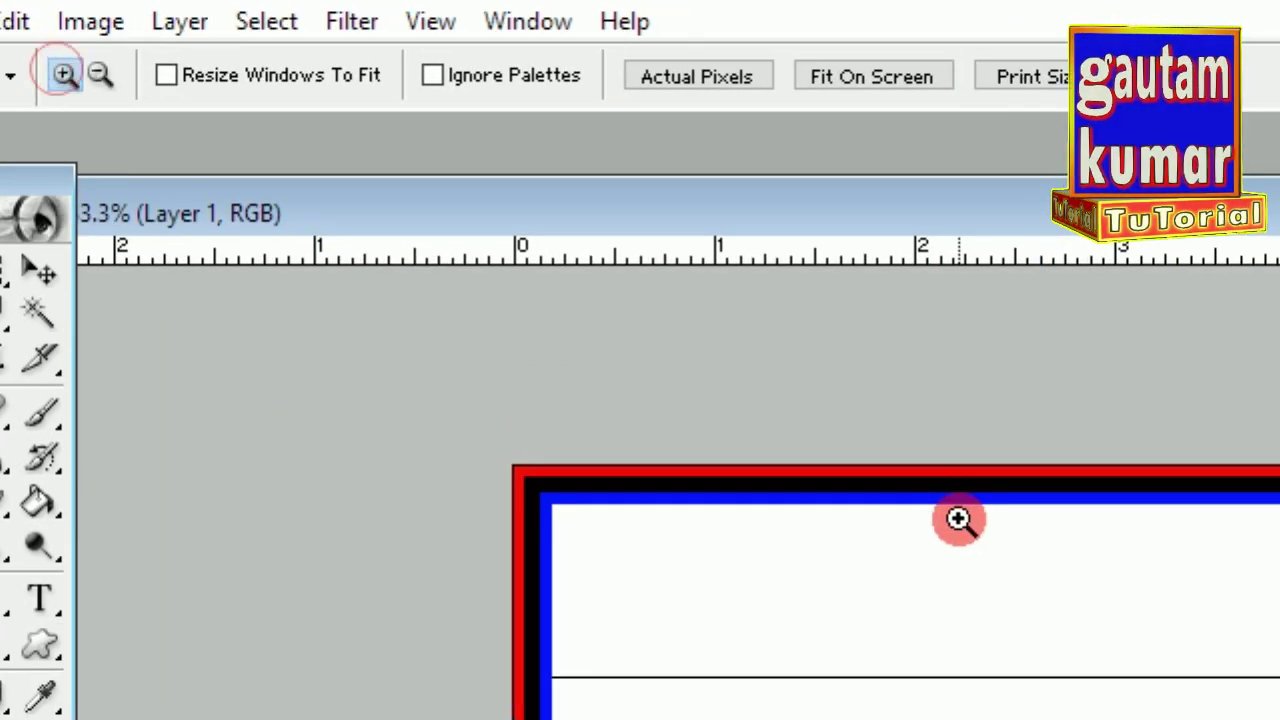
{"action": "left_click", "coordinate": [1045, 565]}
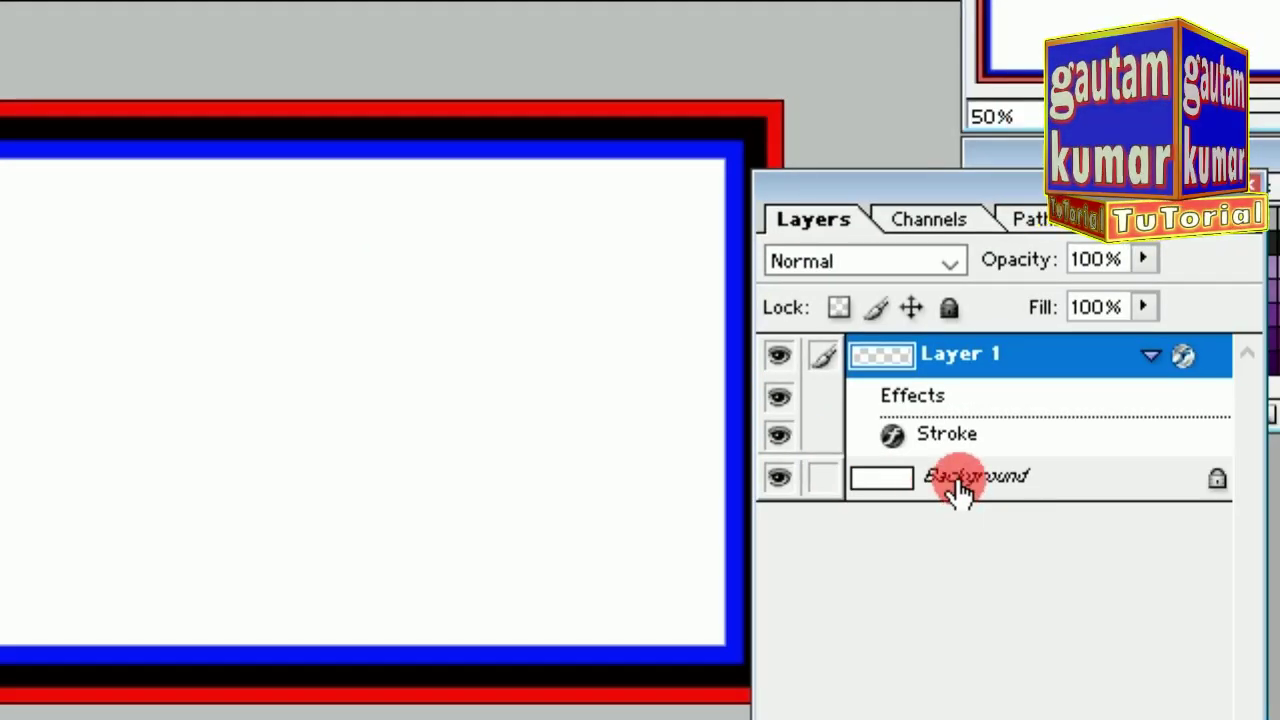
{"action": "left_click", "coordinate": [957, 482]}
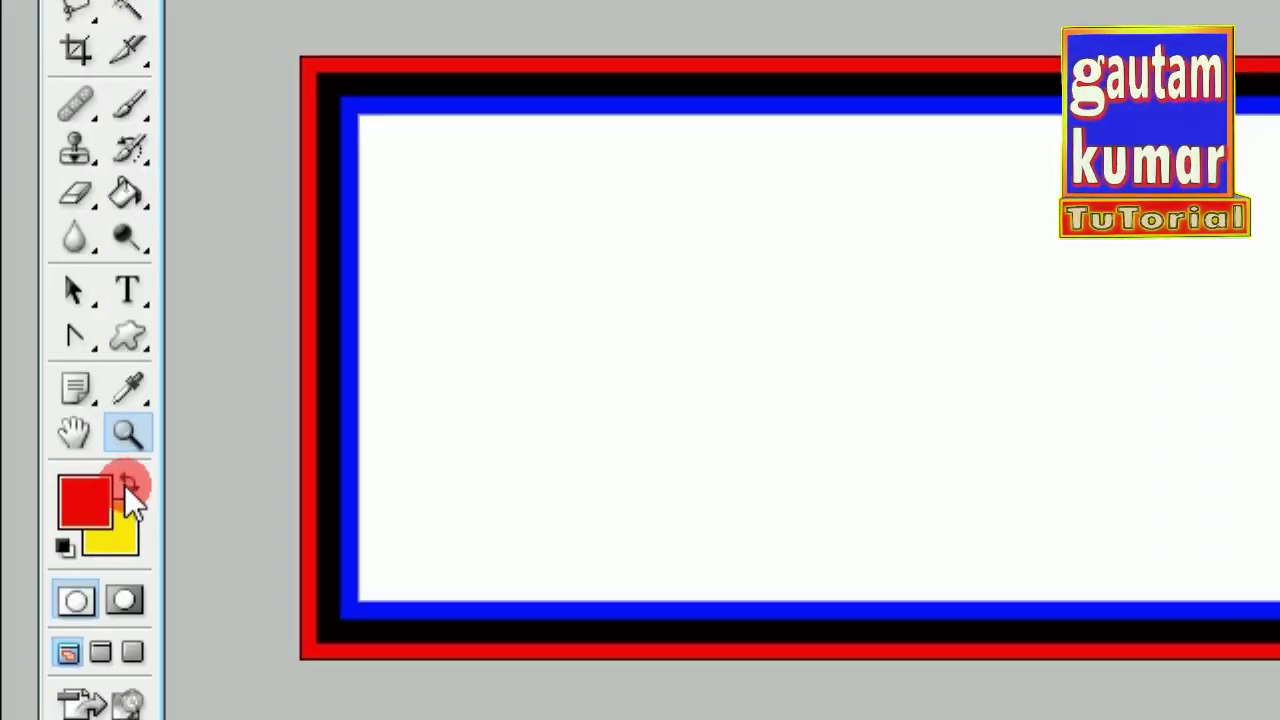
{"action": "left_click", "coordinate": [127, 484]}
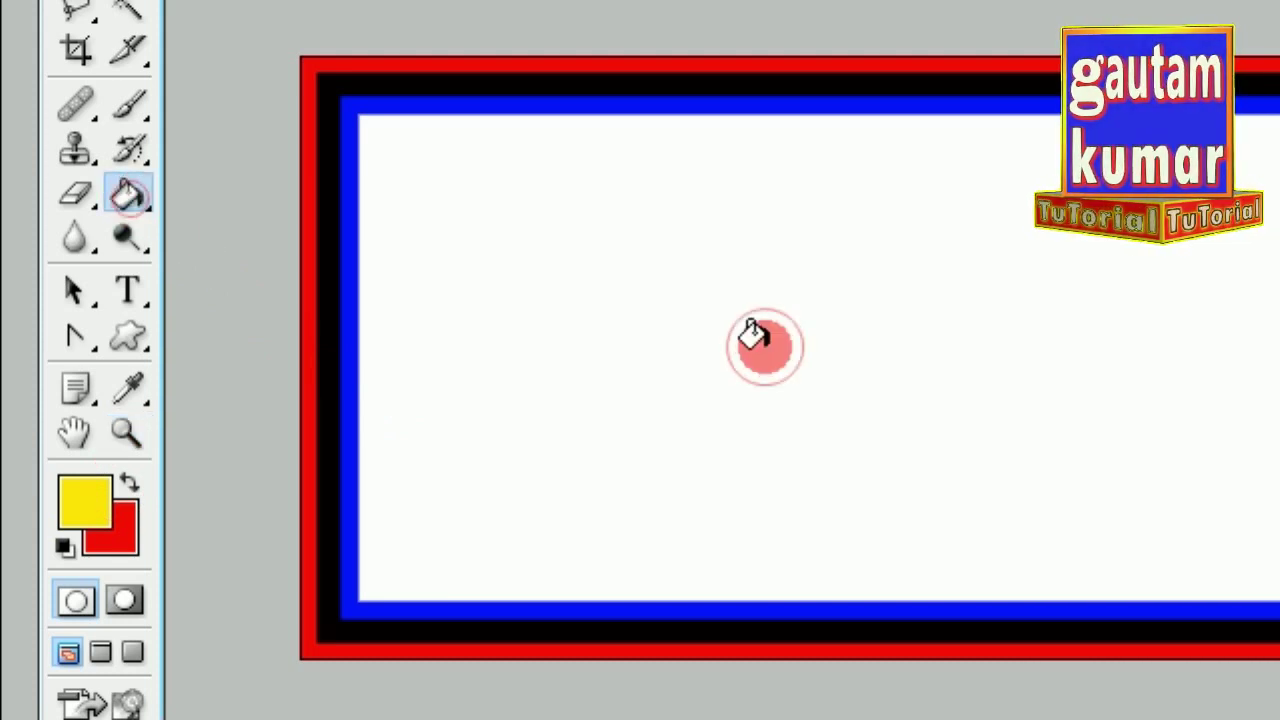
{"action": "left_click", "coordinate": [758, 342]}
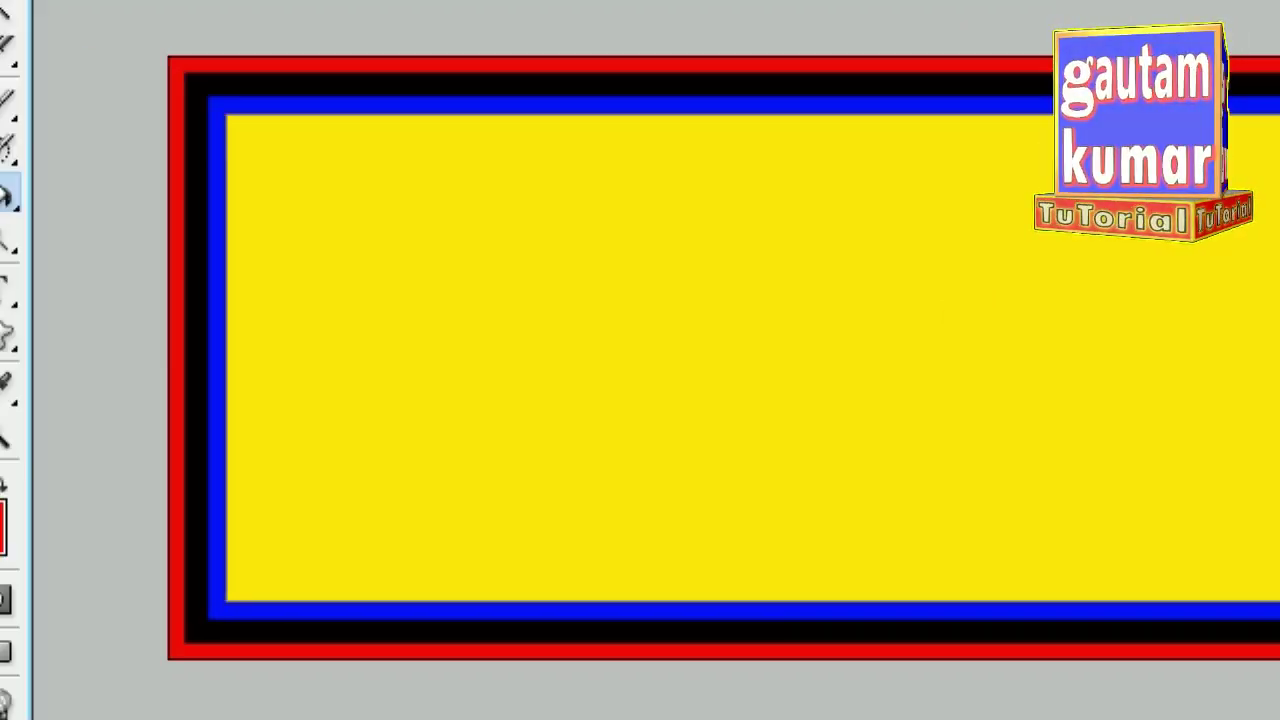
Step: Set the foreground colour to pink EE52E9 and fill the Background layer with it using the Paint Bucket tool
{"action": "left_click", "coordinate": [72, 495]}
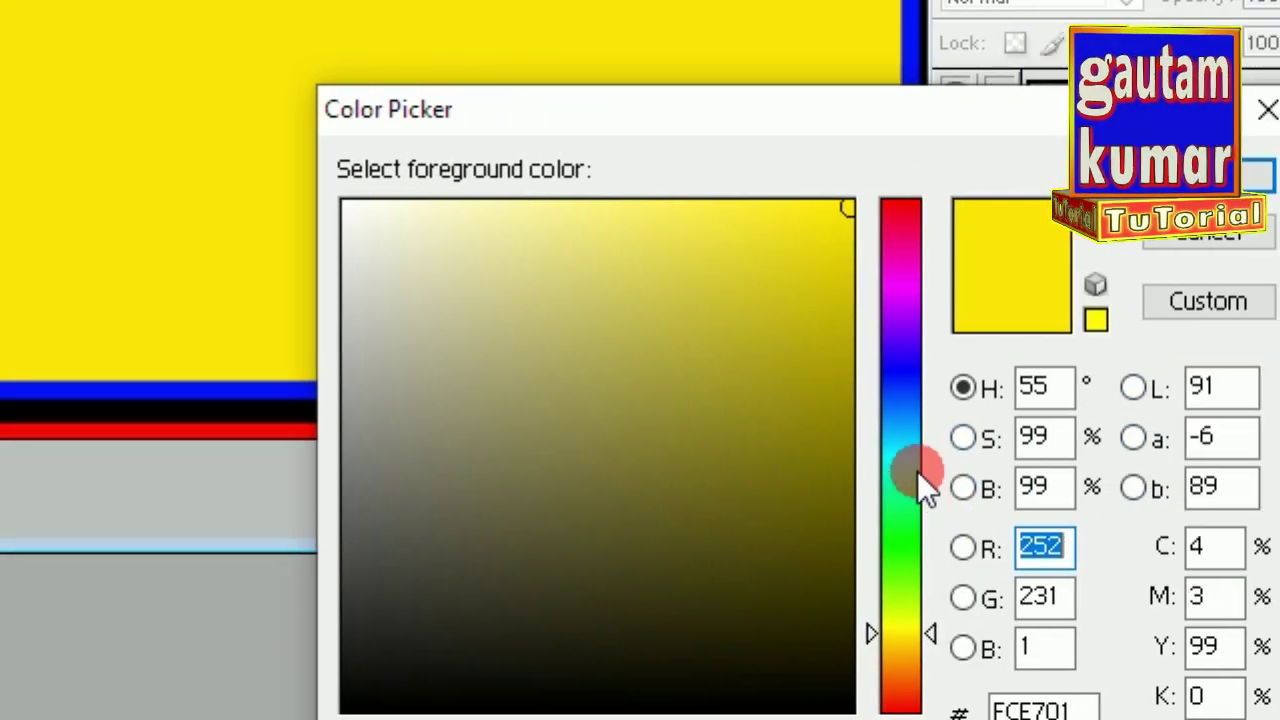
{"action": "left_click", "coordinate": [919, 467]}
{"action": "left_click", "coordinate": [901, 286]}
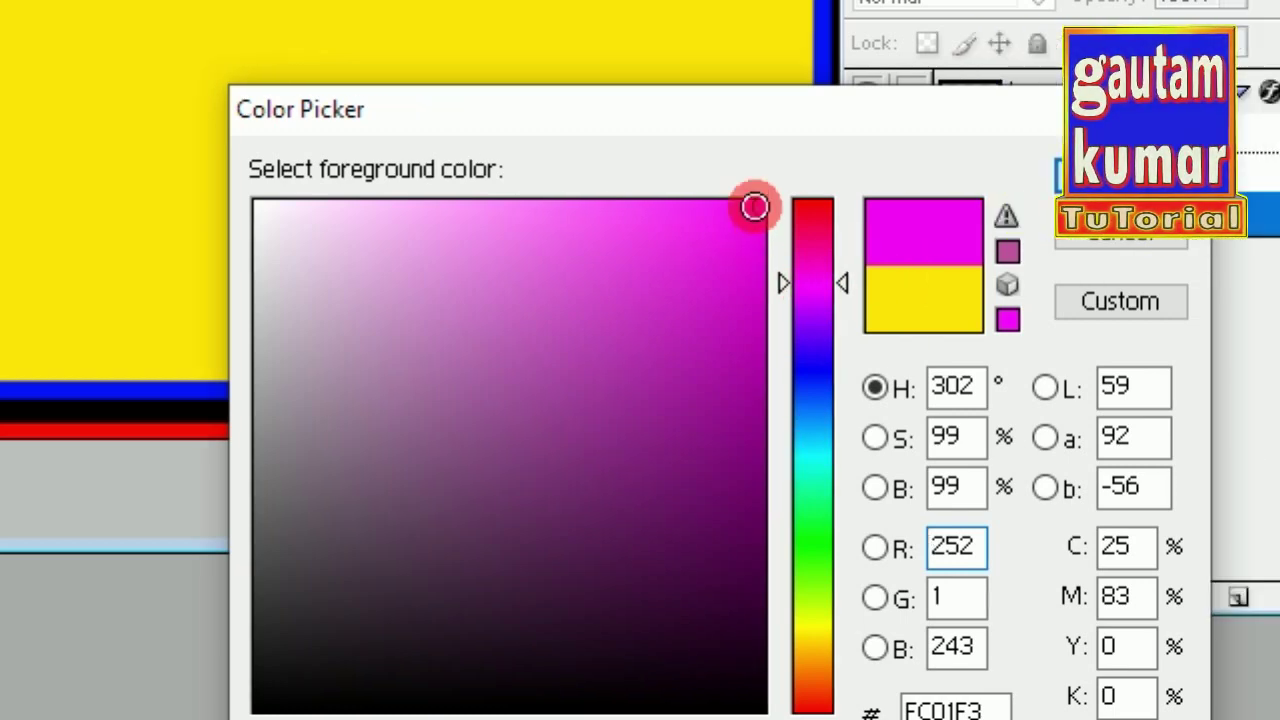
{"action": "left_click_drag", "start_coordinate": [754, 206], "coordinate": [588, 234]}
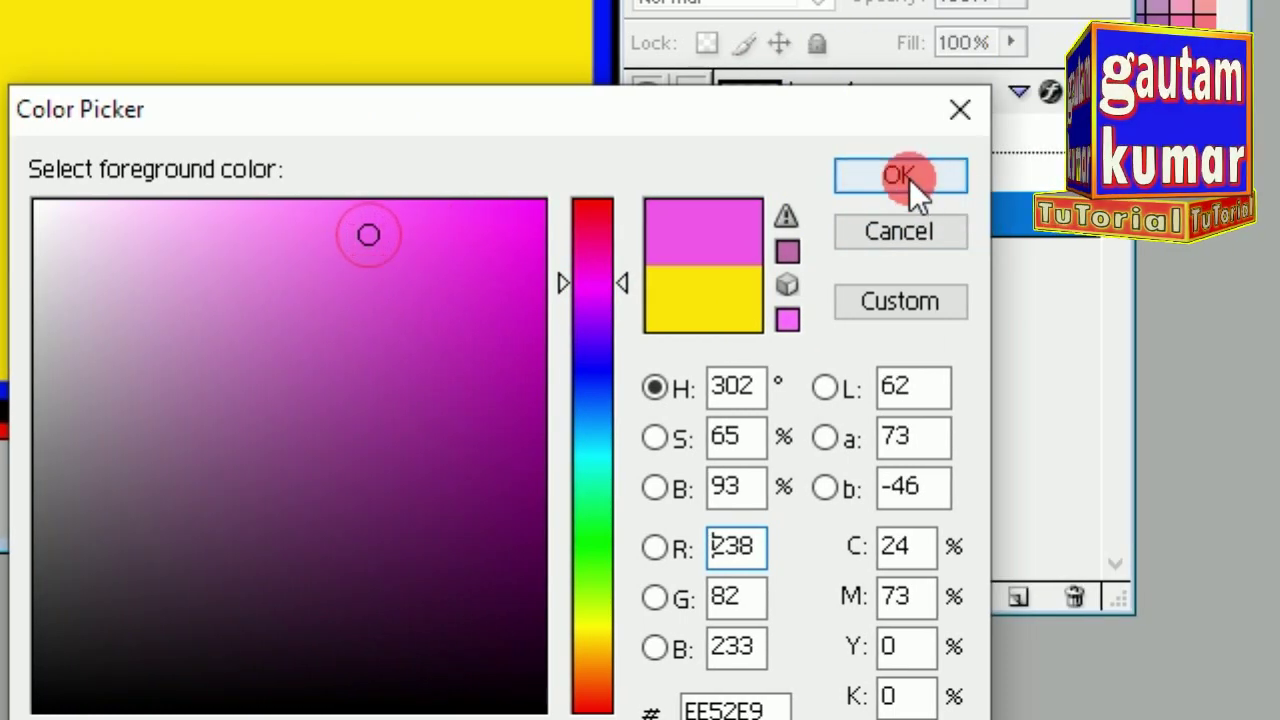
{"action": "left_click", "coordinate": [946, 177]}
{"action": "left_click", "coordinate": [316, 198]}
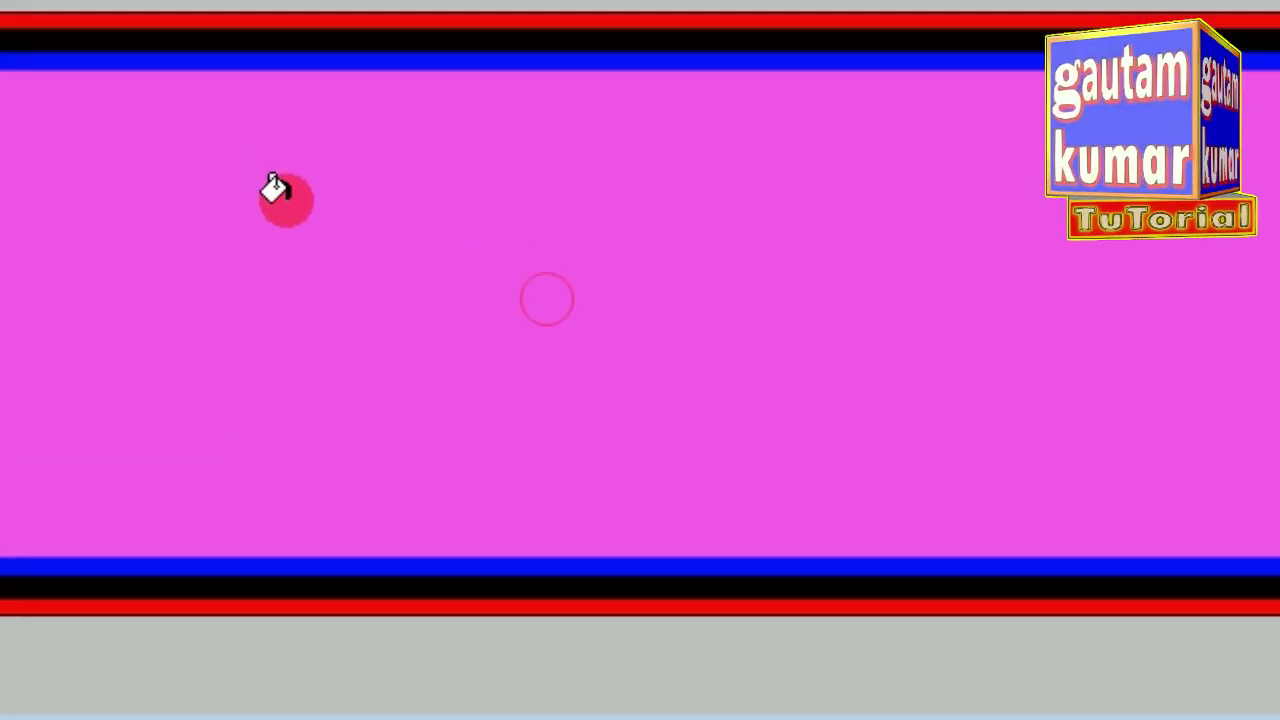